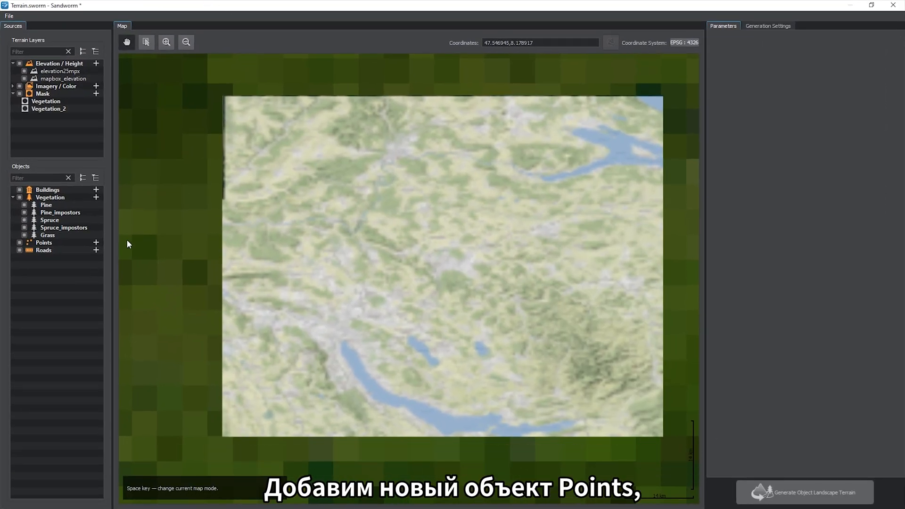
# Step: Add a new Points object named Towers
pyautogui.click(96, 242)
pyautogui.doubleClick(799, 41)
pyautogui.write('Towers')
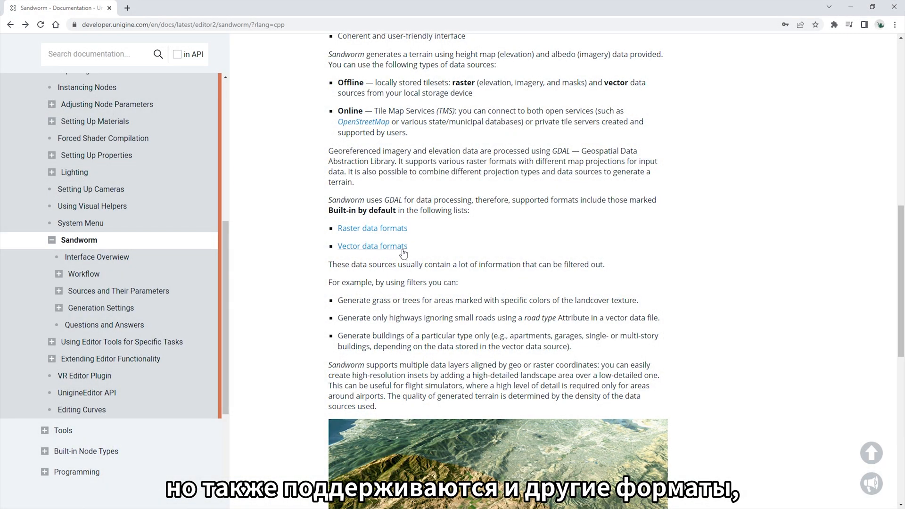
# Step: Switch to the browser's Sandworm documentation and look through the supported vector data formats
pyautogui.click(402, 250)
pyautogui.moveTo(661, 184); pyautogui.dragTo(735, 182)
pyautogui.hotkey('ctrl', 'f')
pyautogui.middleClick(808, 166)
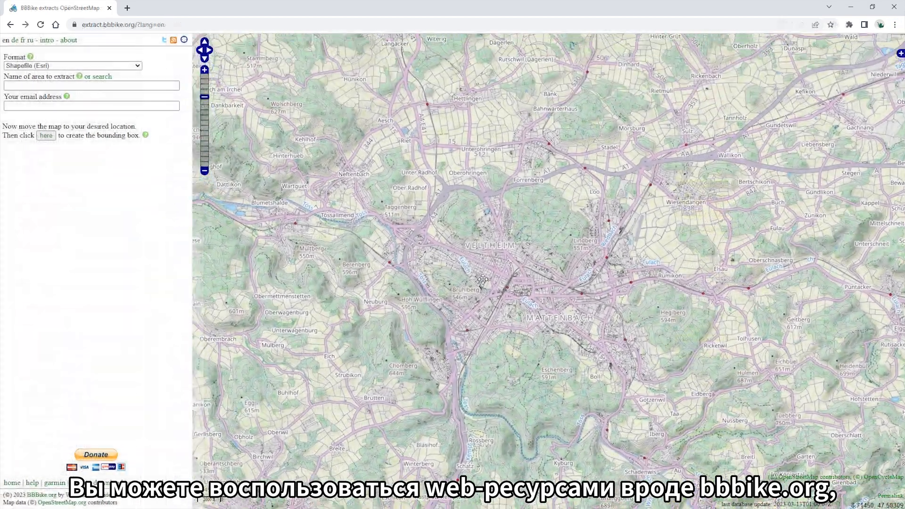
# Step: Open the Winterthur area on the BBBike extracts site and start a bounding box for the Shapefile (Esri) extract
pyautogui.scroll(3, 490, 294)
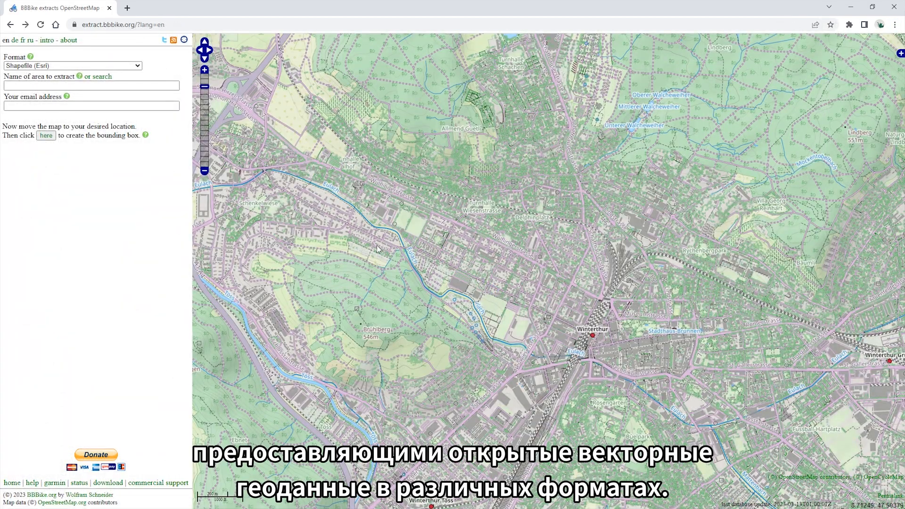
pyautogui.click(46, 136)
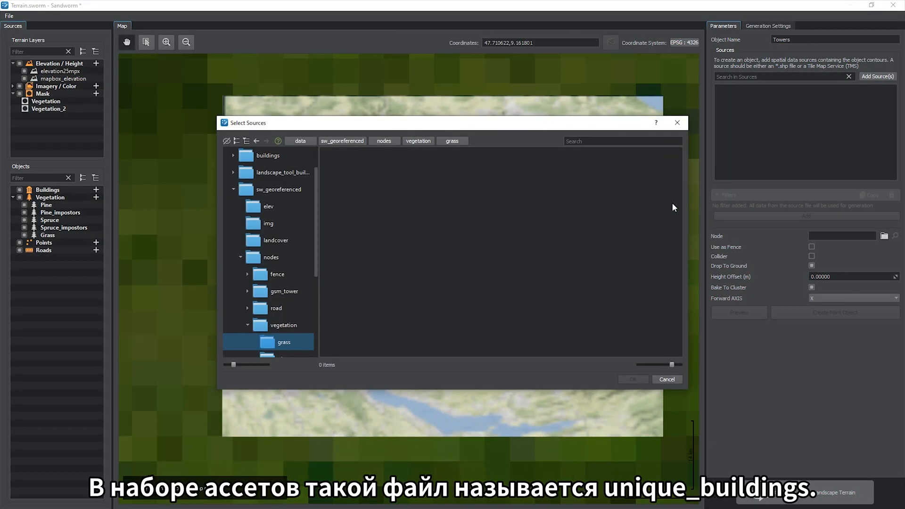
# Step: Add unique_buildings.shp from the sw_georeferenced/vector folder as the Towers source and preview its points on the map
pyautogui.scroll(-2, 279, 282)
pyautogui.click(268, 292)
pyautogui.doubleClick(367, 184)
pyautogui.doubleClick(352, 176)
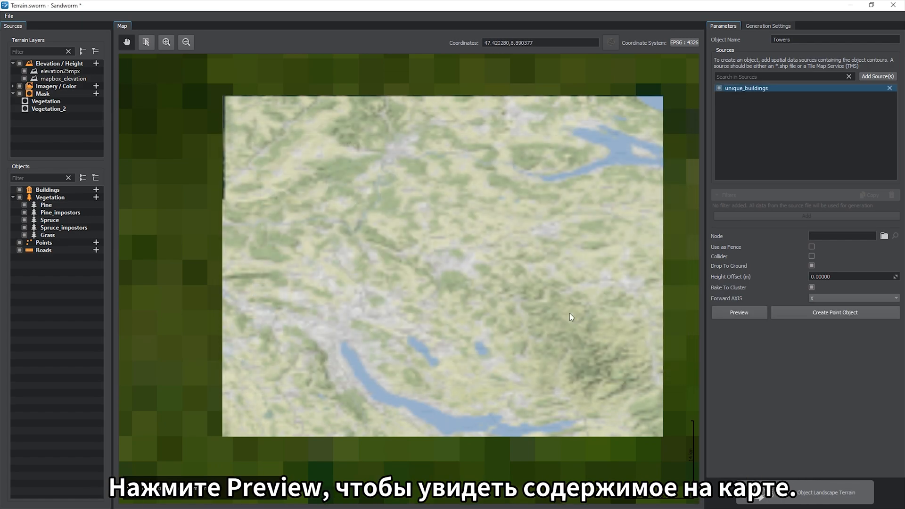
pyautogui.click(736, 313)
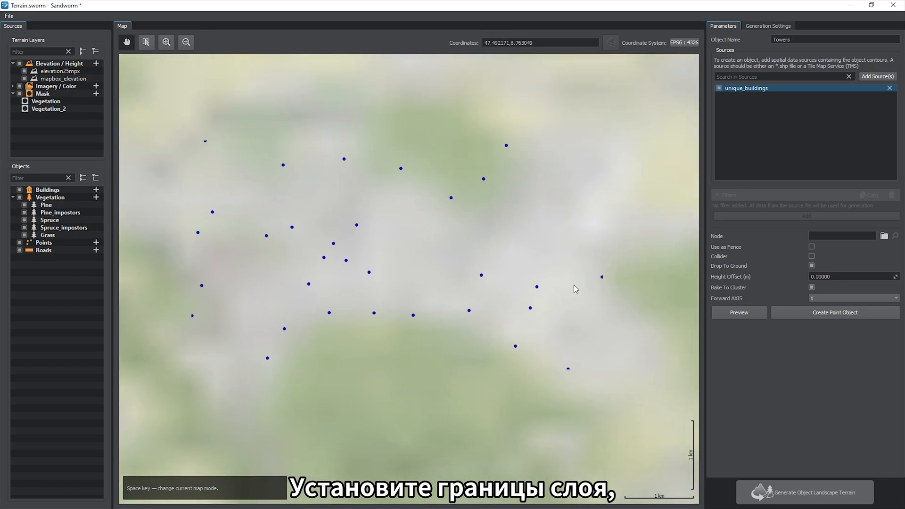
# Step: Add a filter on the unique_bui attribute to the unique_buildings source
pyautogui.click(742, 89)
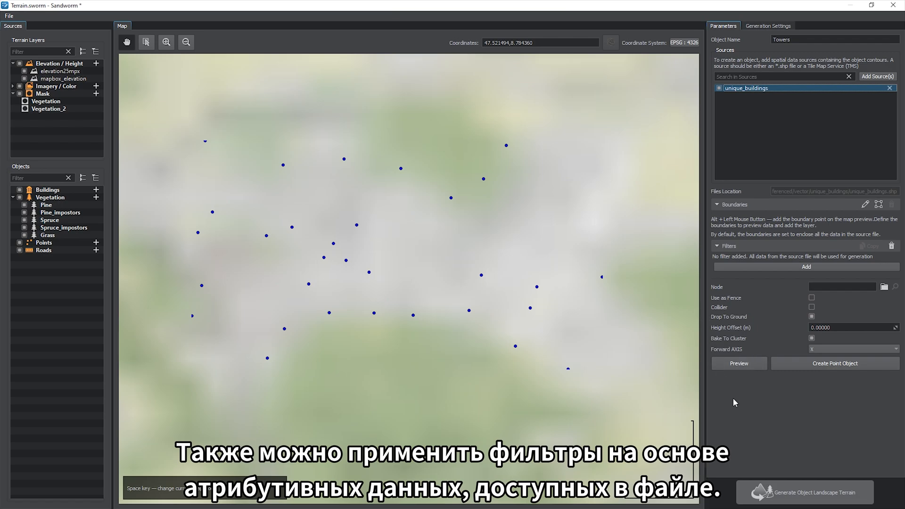
pyautogui.click(811, 267)
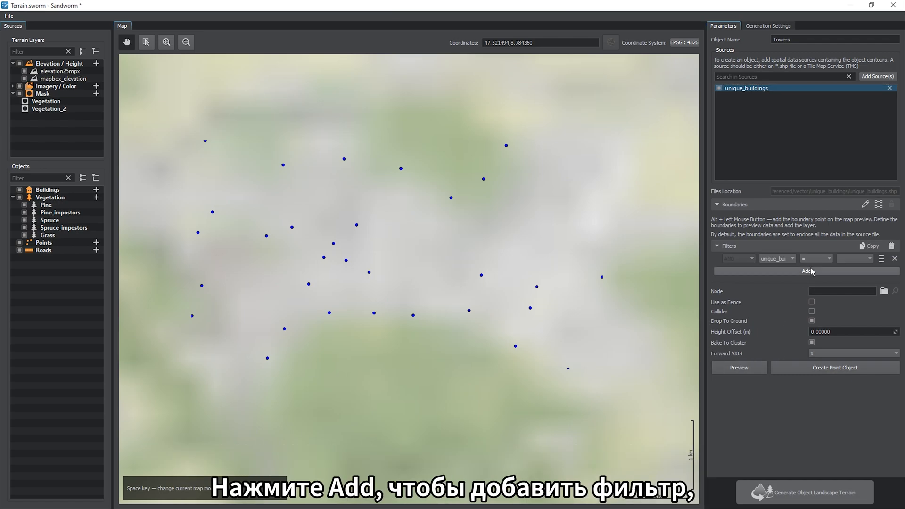
pyautogui.click(784, 260)
pyautogui.click(776, 267)
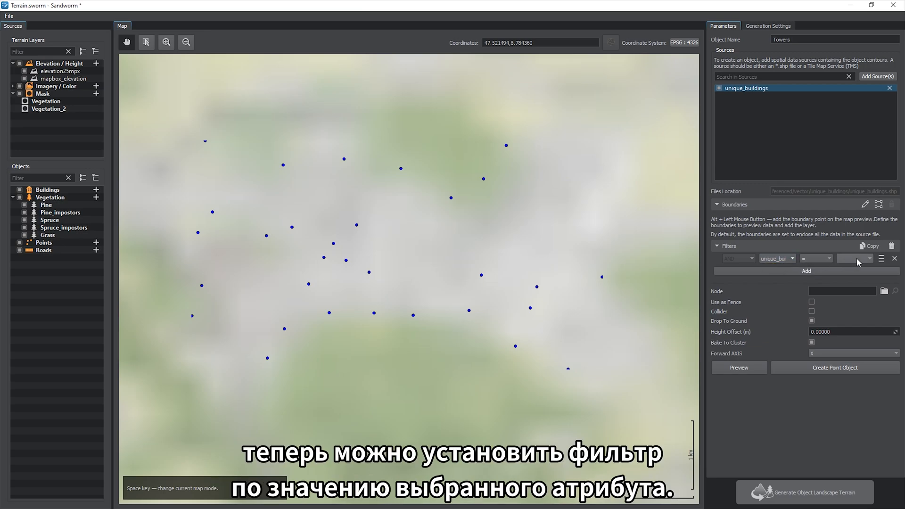
# Step: Review the unique_bui values in the filter's attribute table and remove the filter
pyautogui.click(881, 259)
pyautogui.moveTo(784, 146); pyautogui.dragTo(773, 270)
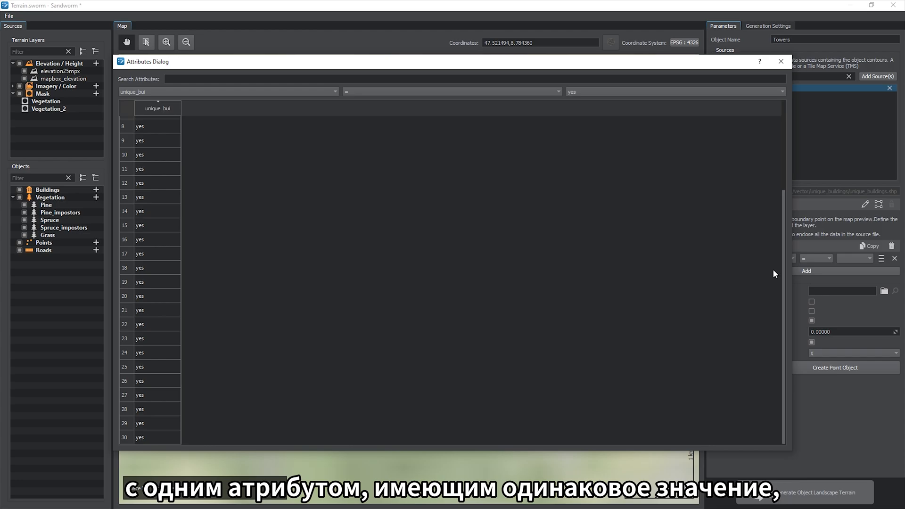
pyautogui.moveTo(780, 233); pyautogui.dragTo(781, 111)
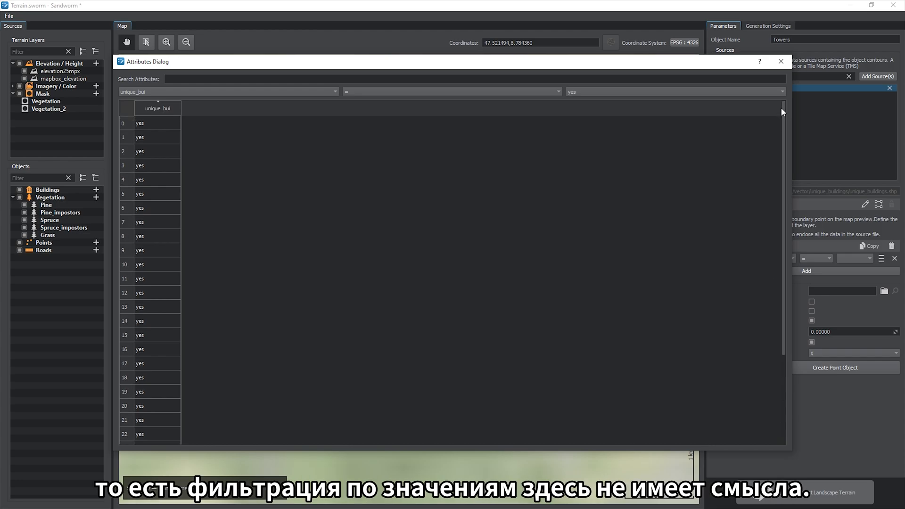
pyautogui.click(777, 66)
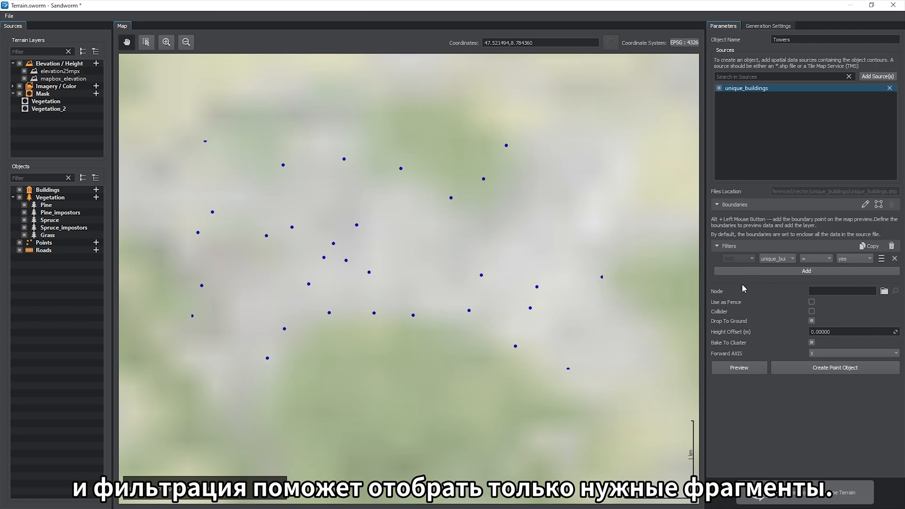
pyautogui.click(894, 259)
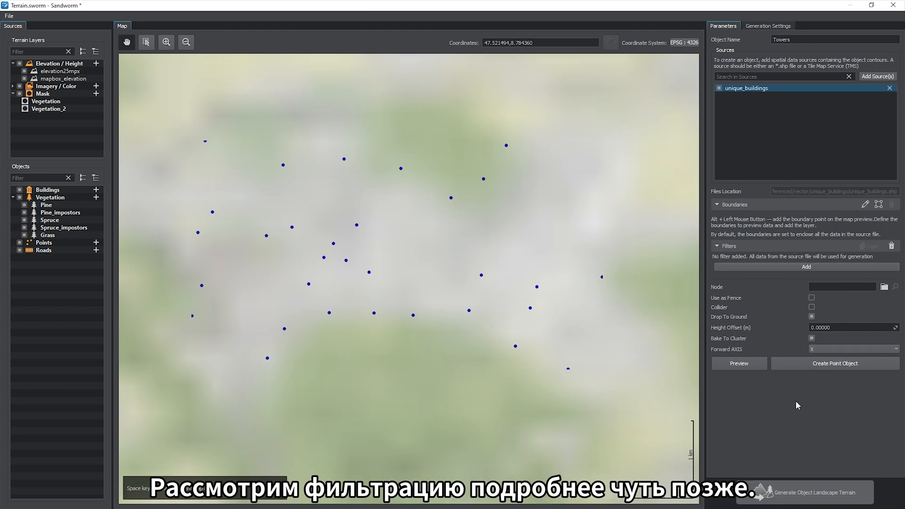
# Step: Add a TMS source using map_box_vectors and define rectangular boundaries around the mapped points
pyautogui.click(877, 76)
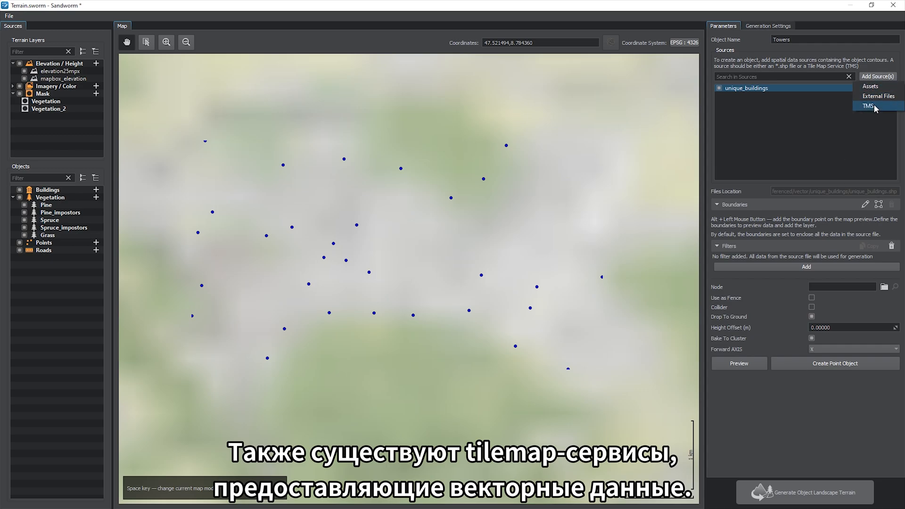
pyautogui.click(874, 105)
pyautogui.click(812, 191)
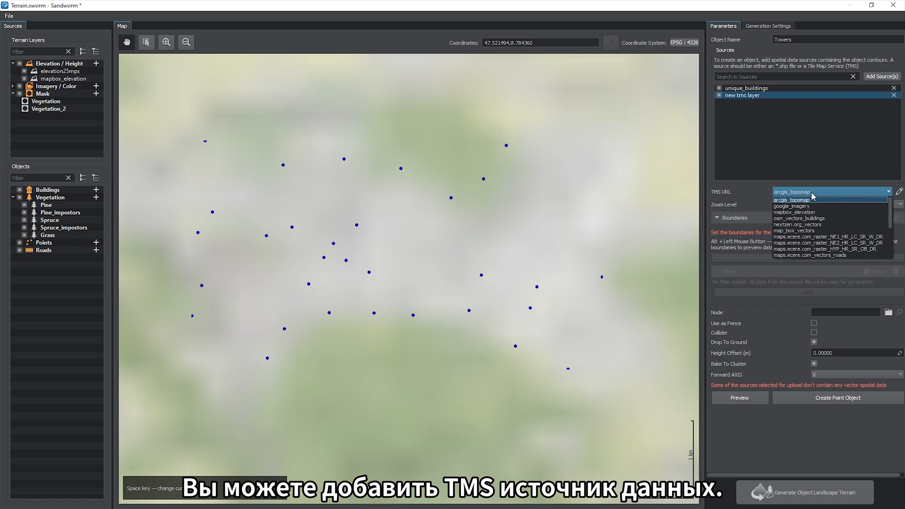
pyautogui.click(837, 230)
pyautogui.click(882, 219)
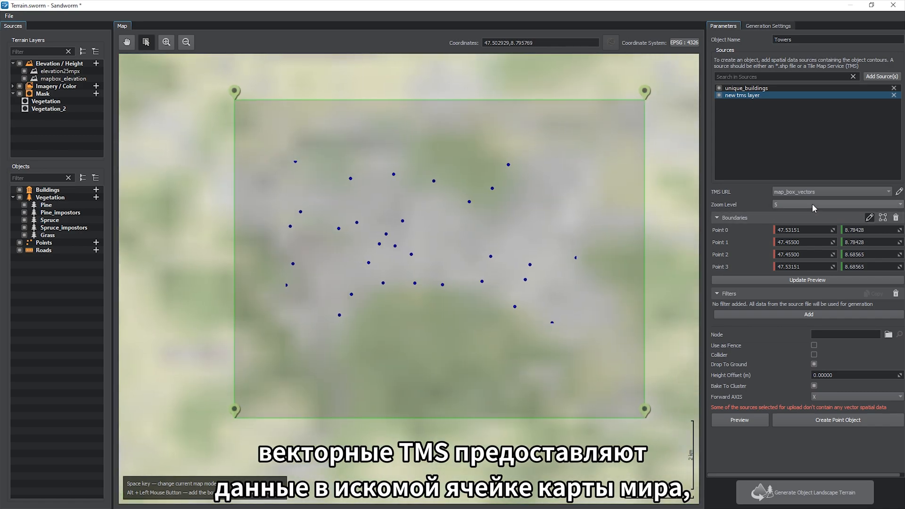
# Step: Set the TMS source's zoom level to 15 and update its preview
pyautogui.click(813, 205)
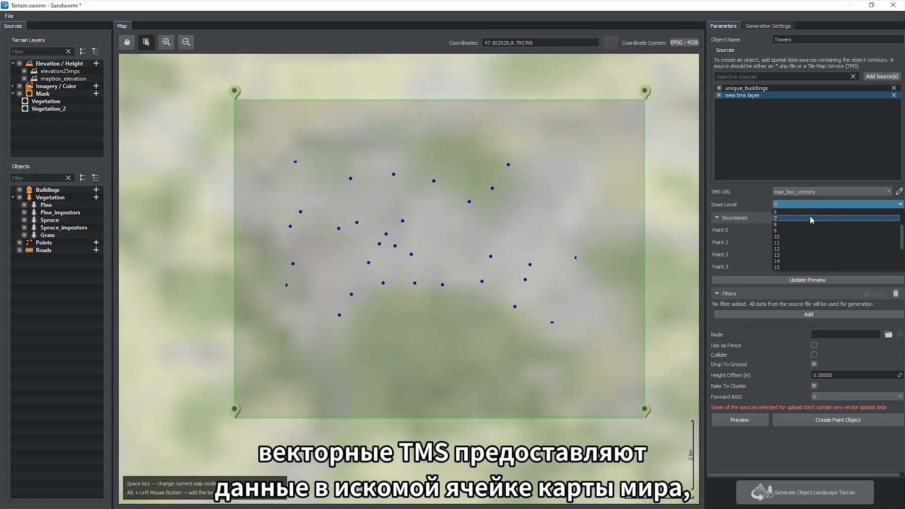
pyautogui.click(802, 245)
pyautogui.click(784, 289)
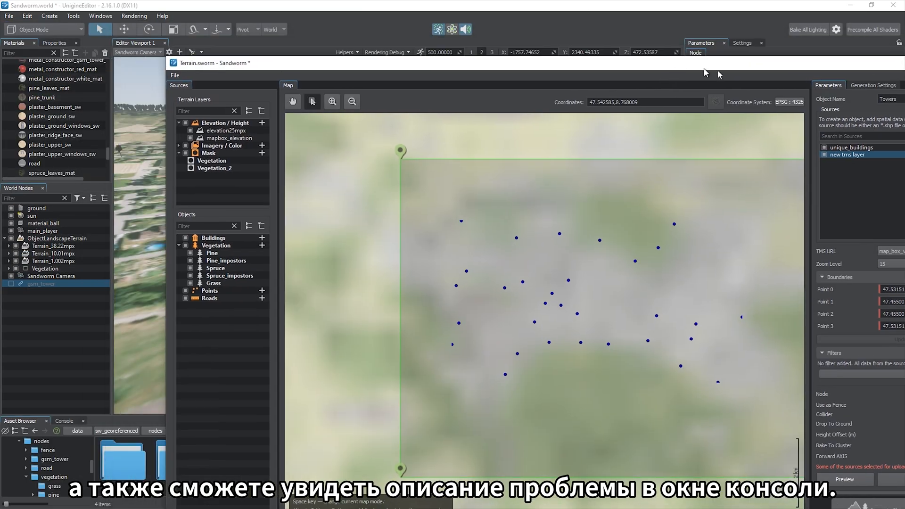
# Step: Move the Sandworm window aside to check the editor's console for source problems, and return to Sandworm
pyautogui.moveTo(706, 70); pyautogui.dragTo(849, 37)
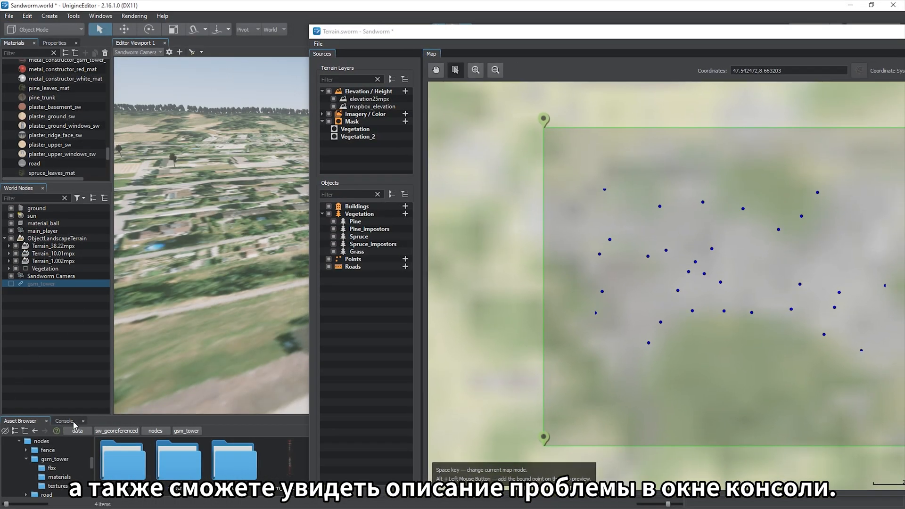
pyautogui.click(66, 421)
pyautogui.click(21, 421)
pyautogui.moveTo(528, 31); pyautogui.dragTo(307, 4)
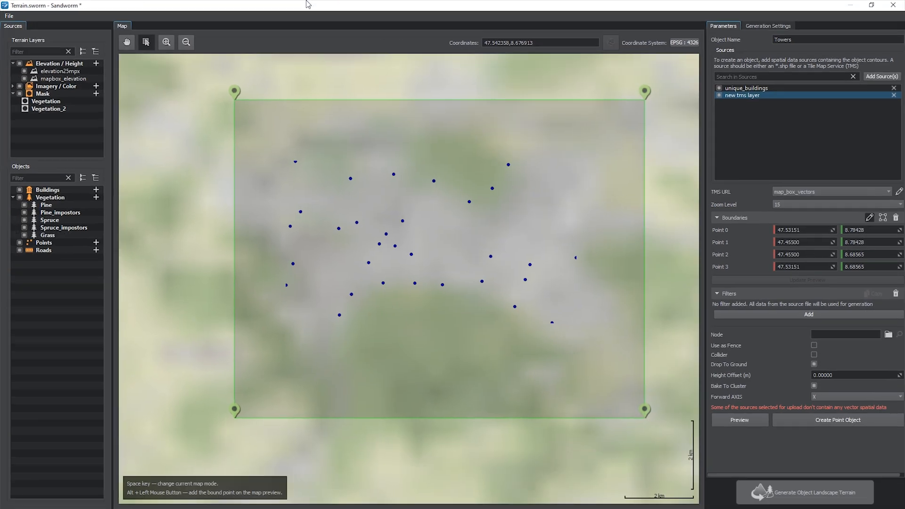
# Step: Remove the new tms layer source and select the unique_buildings source
pyautogui.click(895, 95)
pyautogui.click(817, 88)
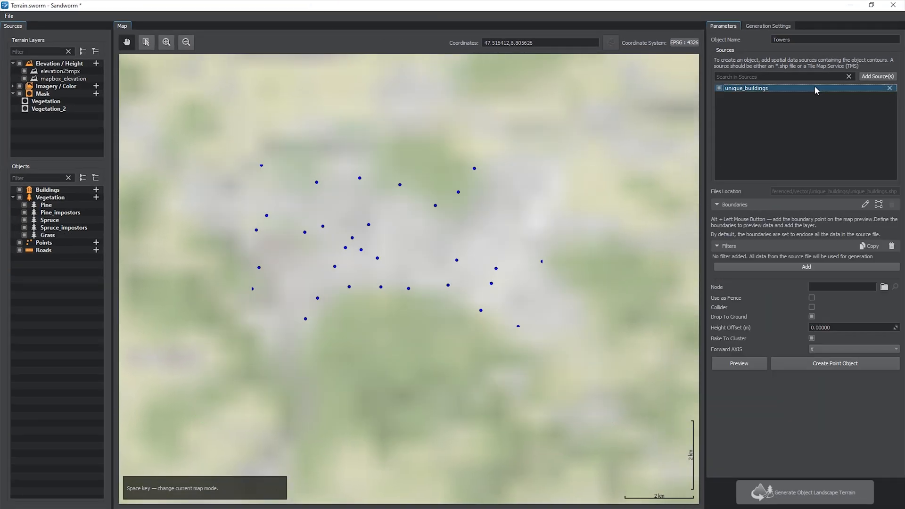
# Step: Assign gsm_tower.node from the sw_georeferenced/nodes/gsm_tower folder as the node for the Towers object
pyautogui.click(884, 287)
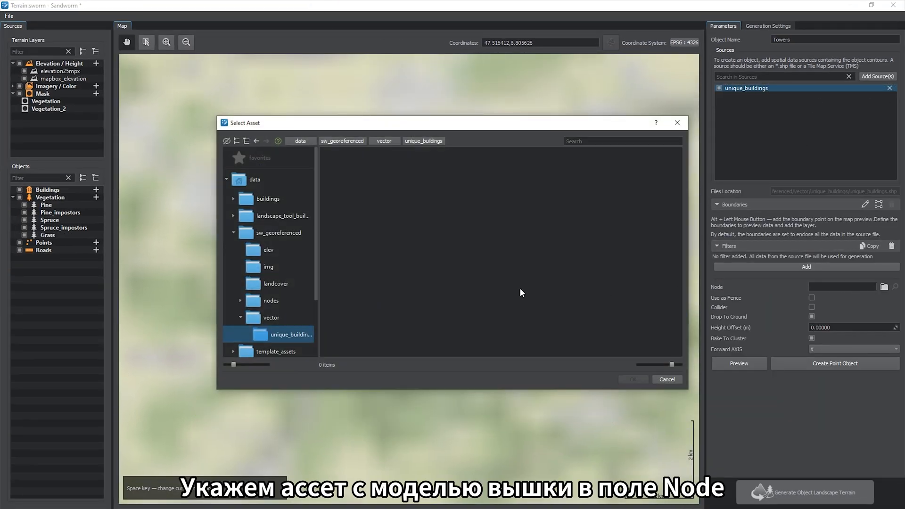
pyautogui.click(288, 305)
pyautogui.doubleClick(400, 188)
pyautogui.click(519, 174)
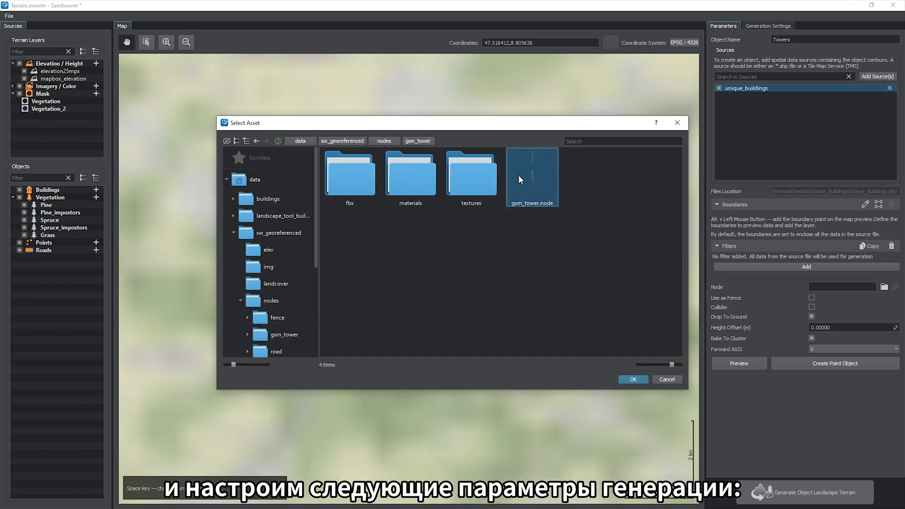
pyautogui.doubleClick(518, 175)
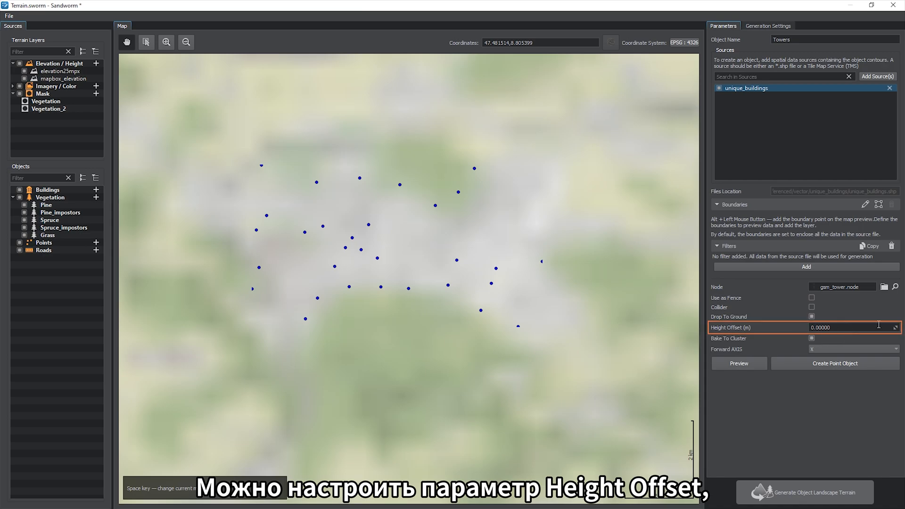
# Step: Choose X as the forward axis and create the Towers point object
pyautogui.moveTo(896, 328)
pyautogui.mouseDown()
pyautogui.moveTo(903, 232)
pyautogui.moveTo(886, 317)
pyautogui.mouseUp()
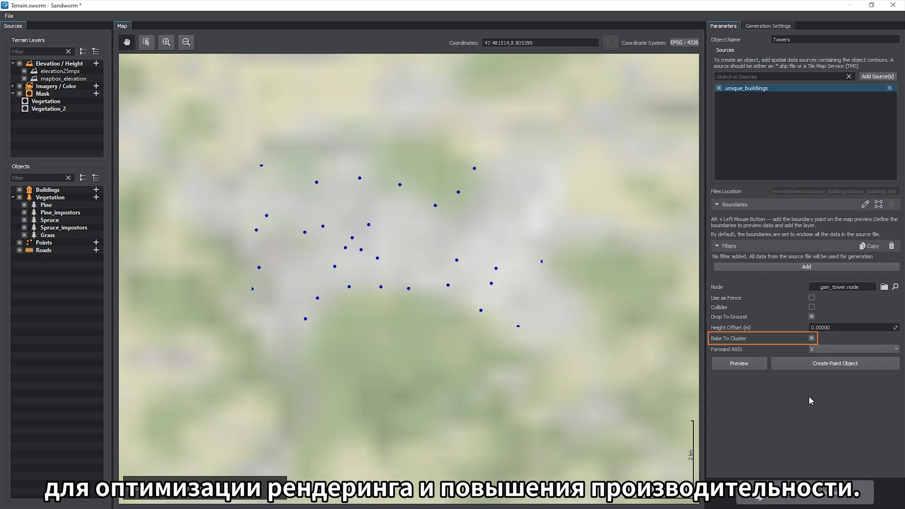
pyautogui.click(844, 350)
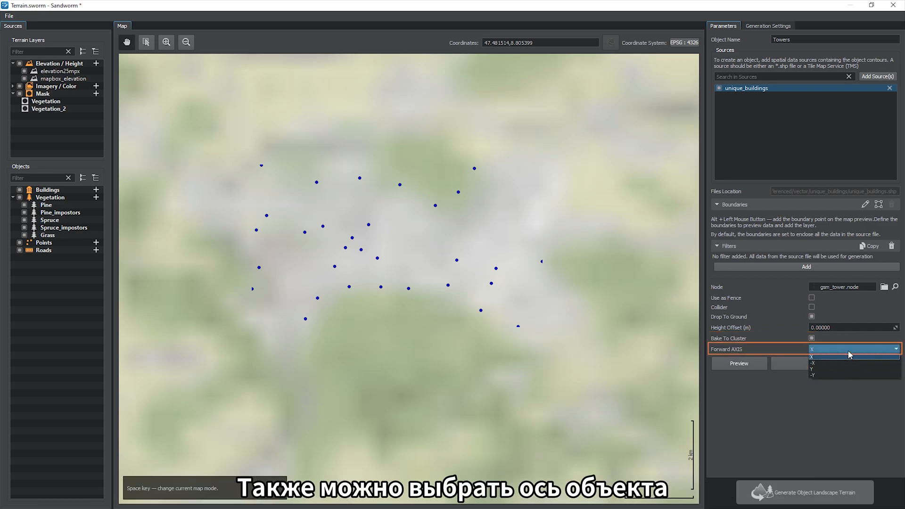
pyautogui.click(850, 356)
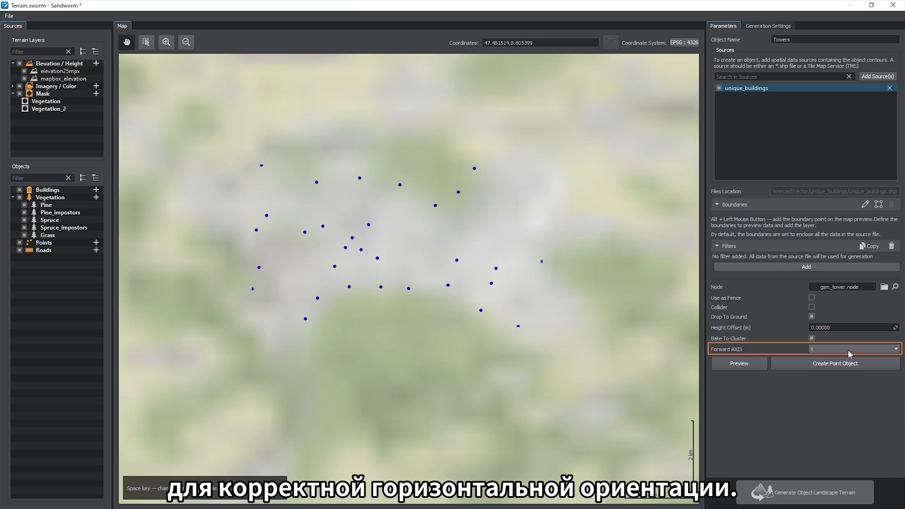
pyautogui.click(814, 368)
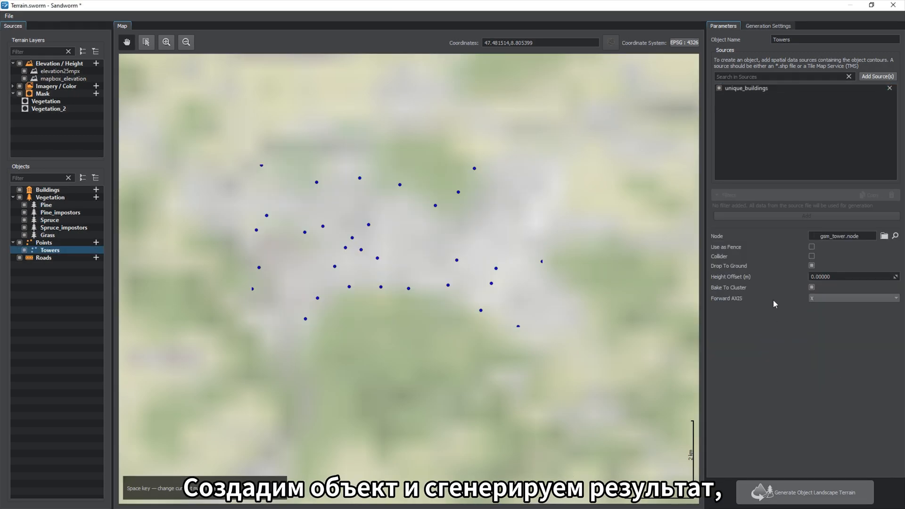
# Step: Check that only Vector Objects is enabled for generation, and regenerate the Object Landscape Terrain
pyautogui.click(769, 26)
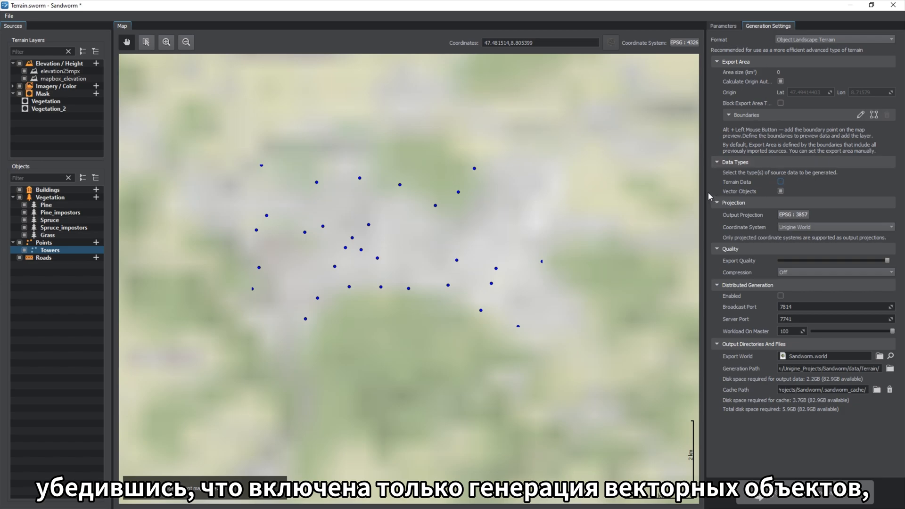
pyautogui.click(726, 26)
pyautogui.click(791, 493)
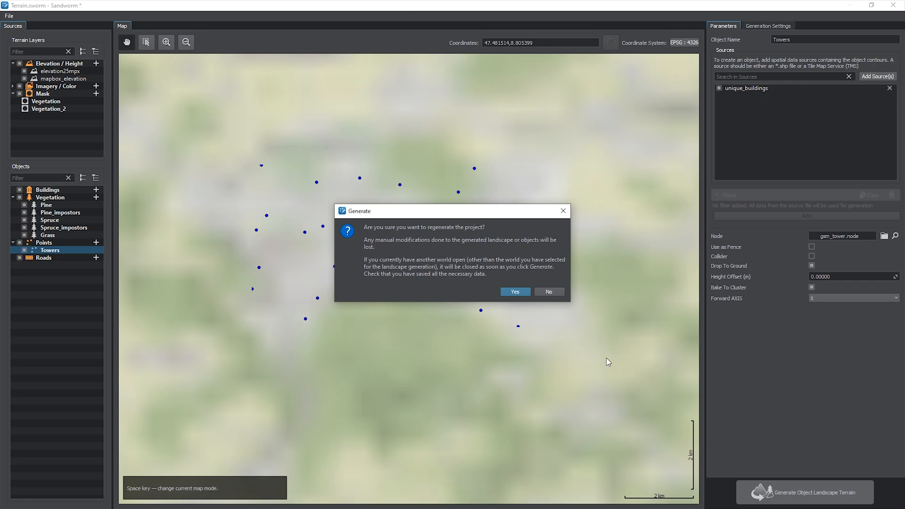
pyautogui.click(519, 292)
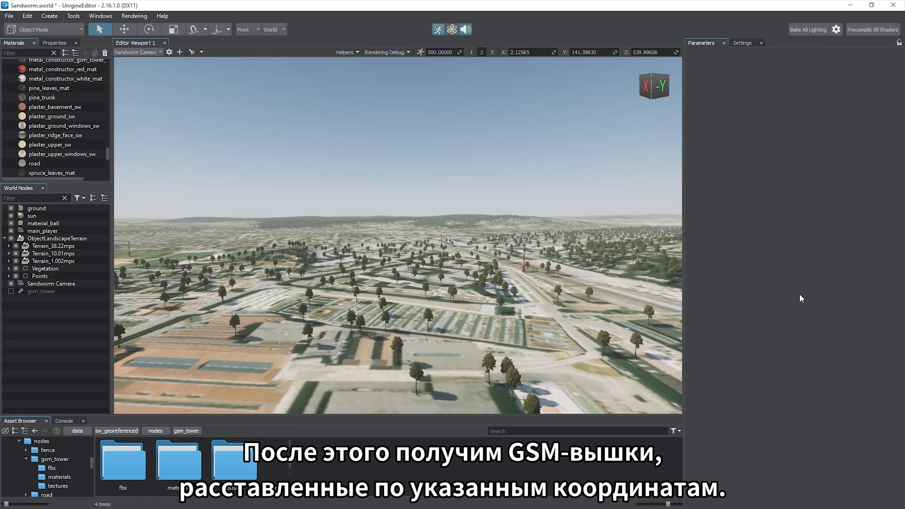
# Step: Expand the generated Points group in the world hierarchy and select the tower node inside it
pyautogui.moveTo(417, 258); pyautogui.dragTo(330, 289, button='right')
pyautogui.press('d')
pyautogui.press('w')
pyautogui.click(9, 276)
pyautogui.click(14, 283)
pyautogui.click(50, 291)
# Step: Toggle a viewport helper and examine how the towers are distributed across the terrain
pyautogui.moveTo(358, 254); pyautogui.dragTo(366, 279, button='right')
pyautogui.press('e')
pyautogui.click(348, 52)
pyautogui.click(372, 112)
pyautogui.moveTo(425, 175); pyautogui.dragTo(273, 217, button='right')
pyautogui.press('s')
# Step: Multi-select three entries in the tower node's parameters and set their shared value to 10000
pyautogui.click(776, 349)
pyautogui.keyDown('ctrl'); pyautogui.click(774, 327); pyautogui.keyUp('ctrl')
pyautogui.keyDown('ctrl'); pyautogui.click(773, 307); pyautogui.keyUp('ctrl')
pyautogui.click(878, 372)
pyautogui.write('10000')
# Step: Collapse the Points group and clear the node selection after viewing the city area from above
pyautogui.moveTo(561, 304); pyautogui.dragTo(412, 305, button='right')
pyautogui.press('s')
pyautogui.click(8, 276)
pyautogui.click(45, 310)
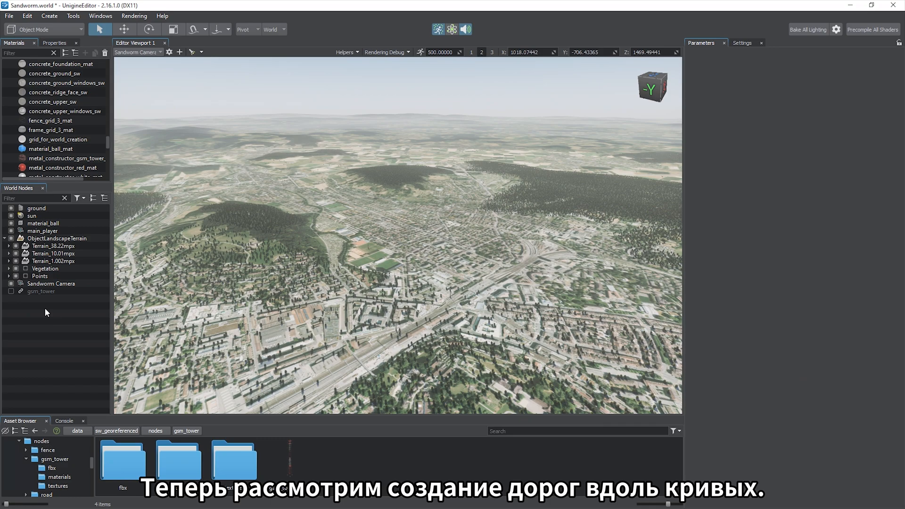
# Step: Place road.node from the nodes/road folder into the scene and inspect the road segment from different angles
pyautogui.click(156, 431)
pyautogui.doubleClick(227, 463)
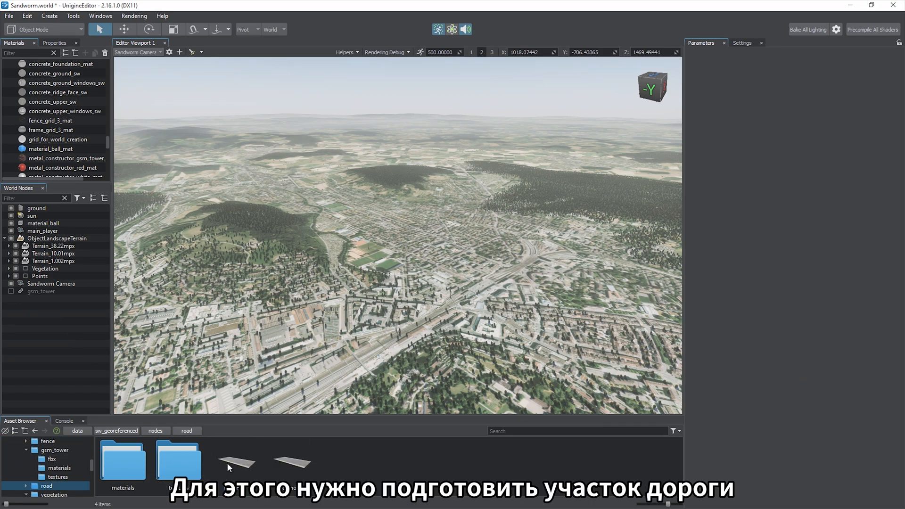
pyautogui.moveTo(287, 465); pyautogui.dragTo(395, 234)
pyautogui.scroll(-1, 395, 234)
pyautogui.press('w')
pyautogui.keyDown('alt'); pyautogui.moveTo(479, 273); pyautogui.dragTo(276, 255); pyautogui.keyUp('alt')
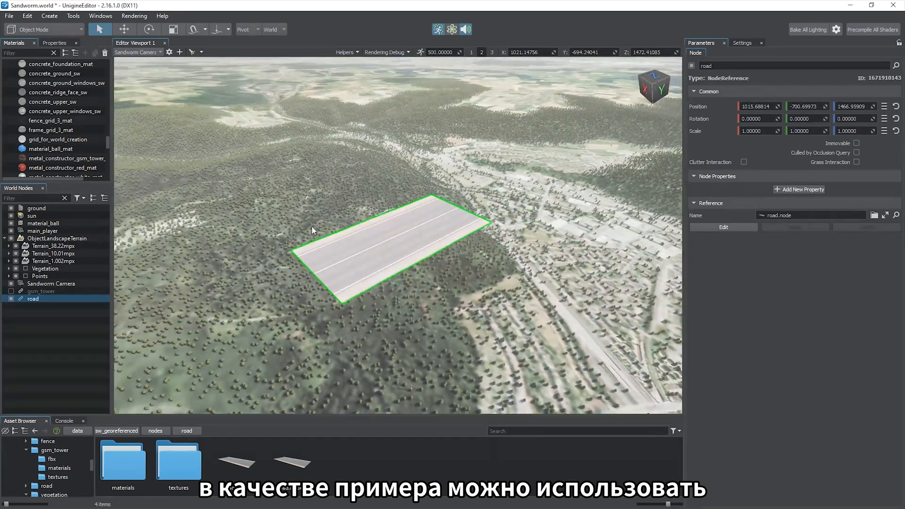
pyautogui.keyDown('alt'); pyautogui.moveTo(276, 256); pyautogui.dragTo(395, 296, button='right'); pyautogui.keyUp('alt')
pyautogui.keyDown('alt'); pyautogui.moveTo(395, 296); pyautogui.dragTo(589, 296); pyautogui.keyUp('alt')
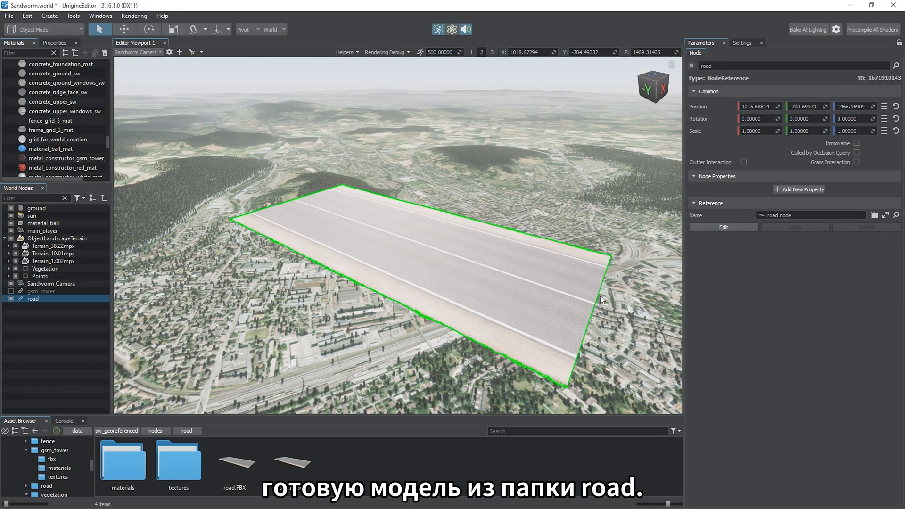
# Step: Open the road node reference for editing to check its axes with the move manipulator, and disable the road node
pyautogui.click(754, 228)
pyautogui.keyDown('alt'); pyautogui.moveTo(536, 279); pyautogui.dragTo(490, 258); pyautogui.keyUp('alt')
pyautogui.press('w')
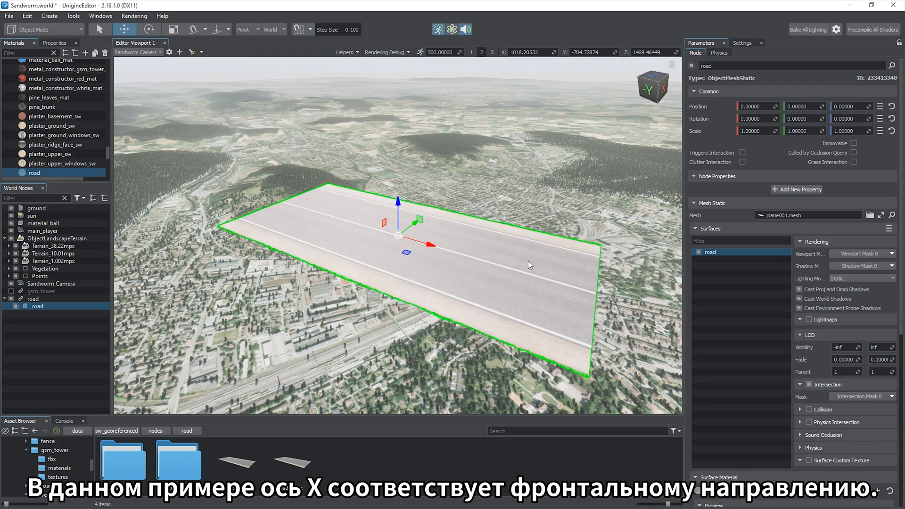
pyautogui.rightClick(38, 306)
pyautogui.click(52, 344)
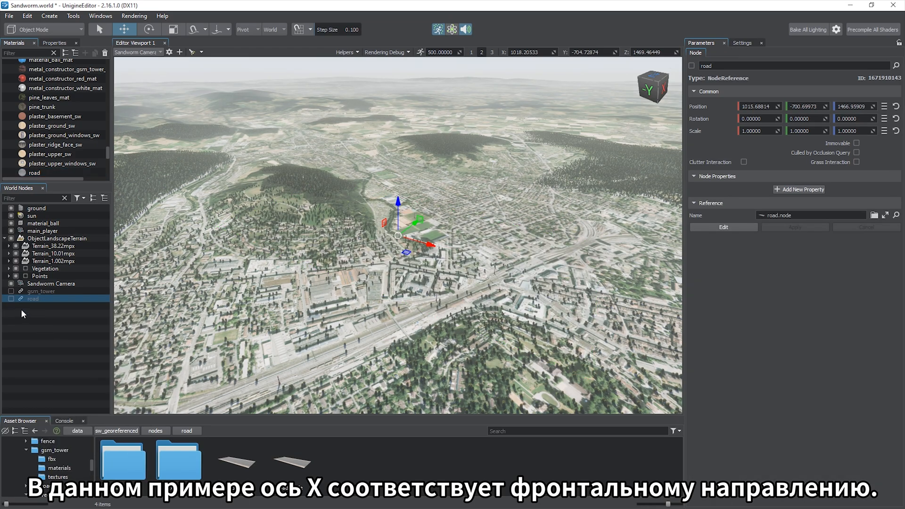
# Step: Switch to Sandworm and add a Roads object with roads.shp from the sw_georeferenced/vector folder as its source
pyautogui.moveTo(904, 155); pyautogui.dragTo(311, 2)
pyautogui.click(96, 258)
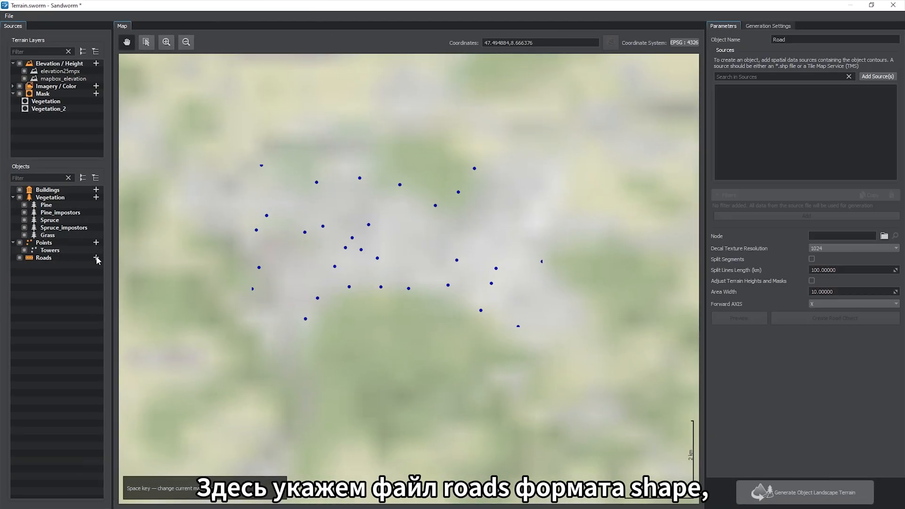
pyautogui.click(872, 79)
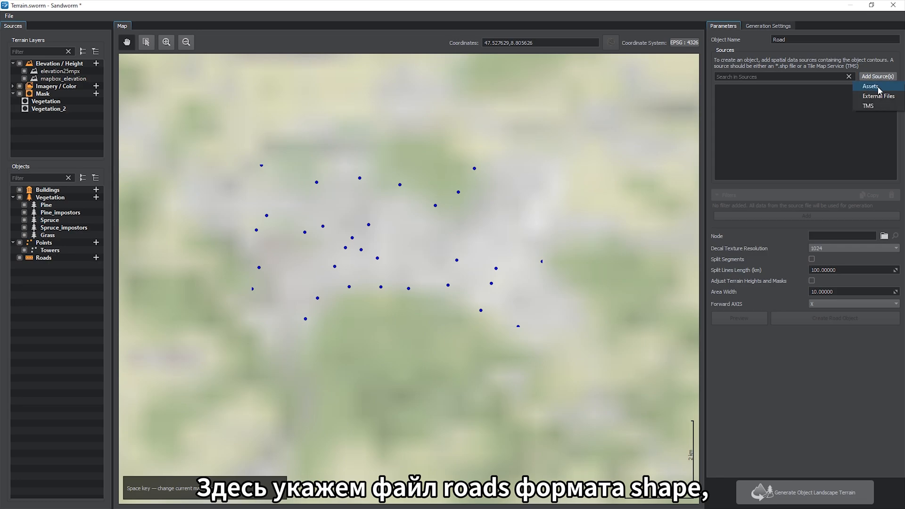
pyautogui.click(878, 86)
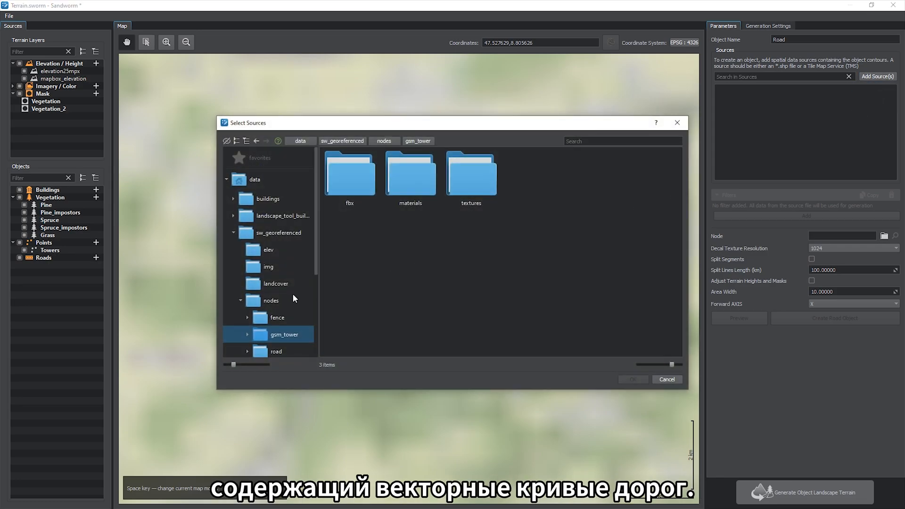
pyautogui.scroll(-1, 295, 298)
pyautogui.click(273, 325)
pyautogui.click(476, 181)
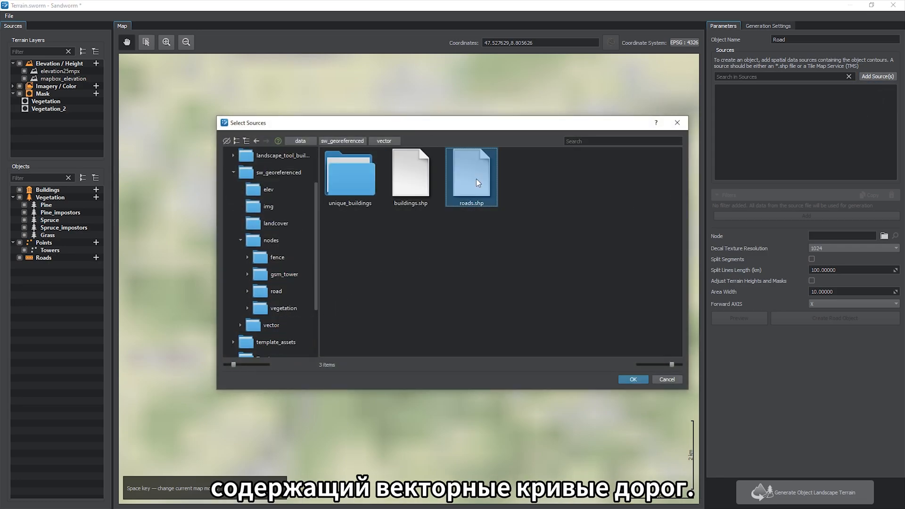
pyautogui.click(633, 380)
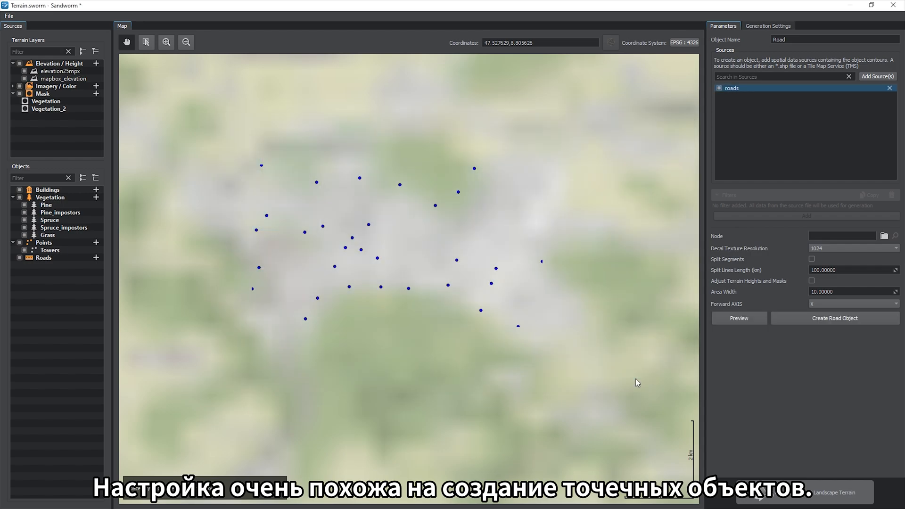
# Step: Preview the road curves on the map and add a filter to the roads source
pyautogui.click(723, 320)
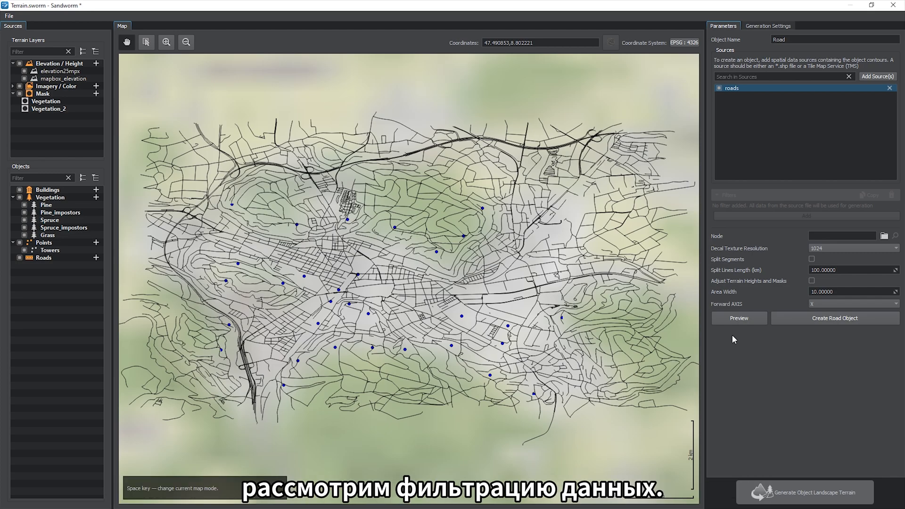
pyautogui.click(732, 89)
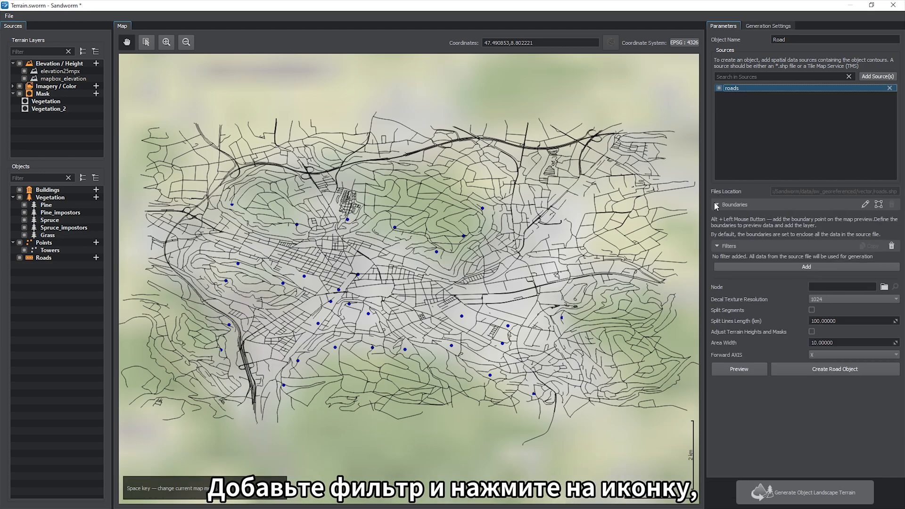
pyautogui.click(819, 266)
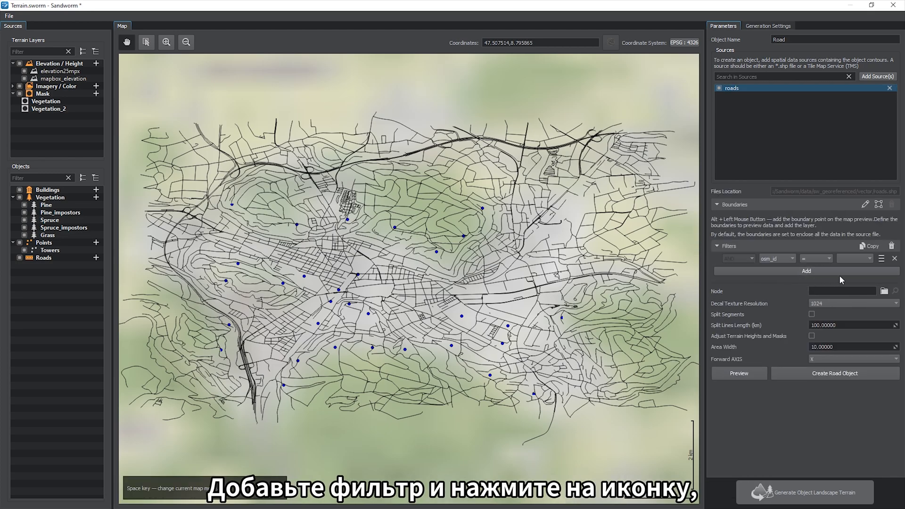
# Step: Open the filter's attribute table and examine the records sorted by name, highway, z_order and osm_id
pyautogui.click(881, 259)
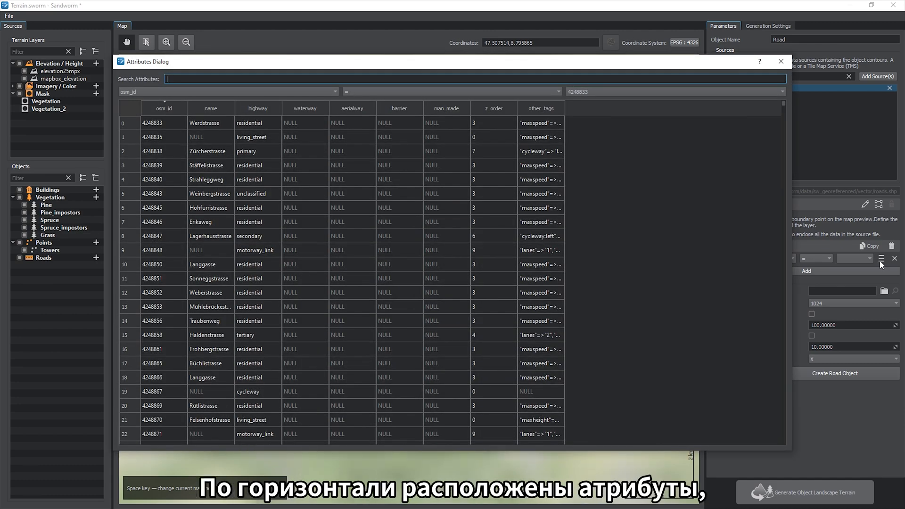
pyautogui.moveTo(785, 104)
pyautogui.mouseDown()
pyautogui.moveTo(782, 233)
pyautogui.moveTo(774, 101)
pyautogui.mouseUp()
pyautogui.click(208, 112)
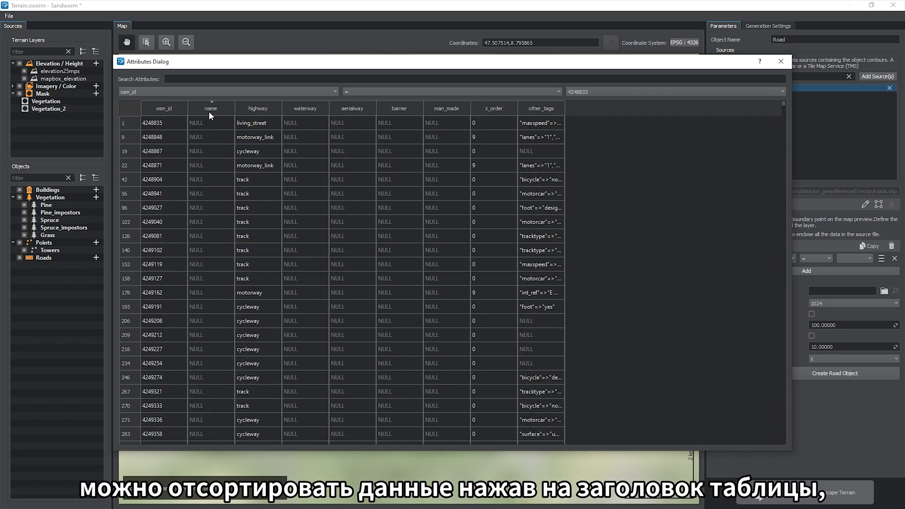
pyautogui.click(245, 107)
pyautogui.click(495, 111)
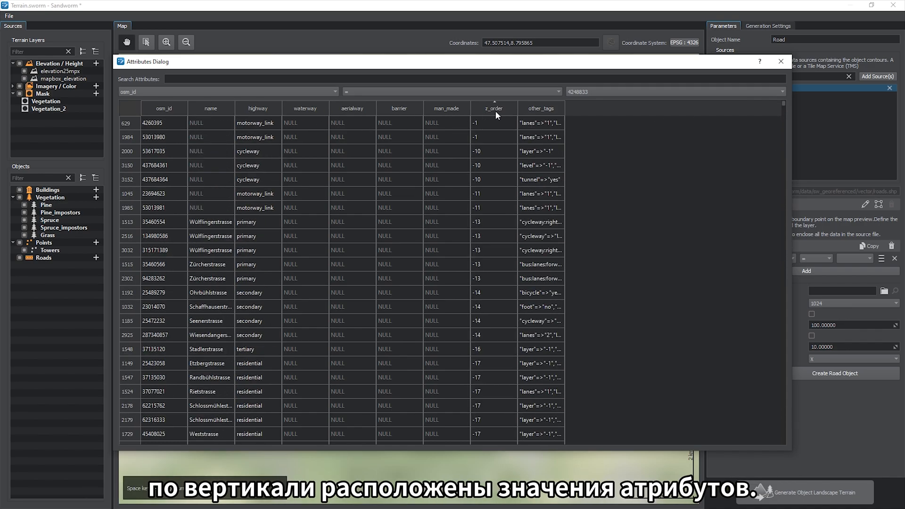
pyautogui.click(163, 109)
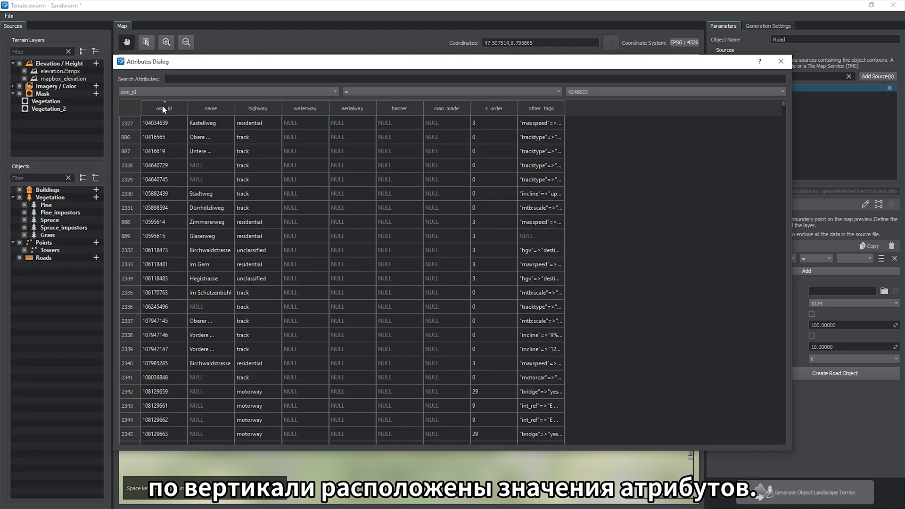
pyautogui.moveTo(783, 103)
pyautogui.mouseDown()
pyautogui.moveTo(780, 150)
pyautogui.moveTo(783, 94)
pyautogui.mouseUp()
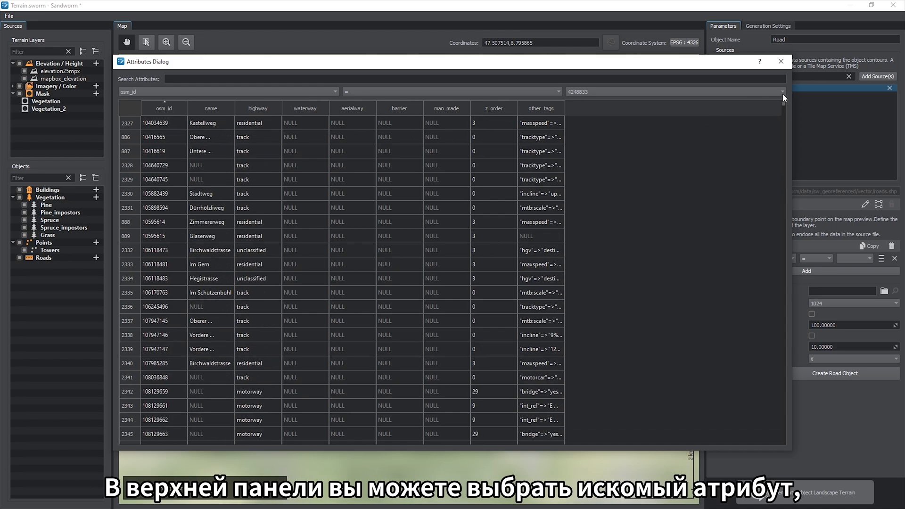
# Step: Set the filter condition to name = Werdstrasse
pyautogui.click(307, 91)
pyautogui.click(297, 105)
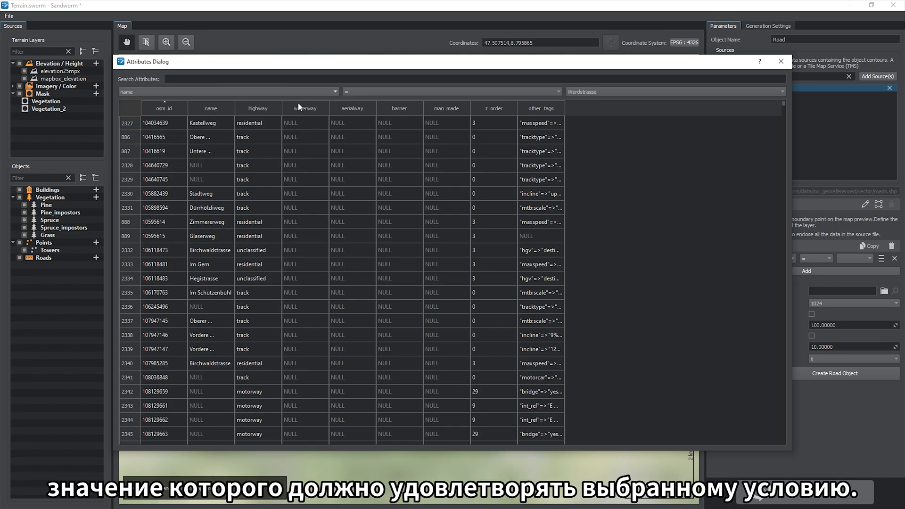
pyautogui.click(654, 93)
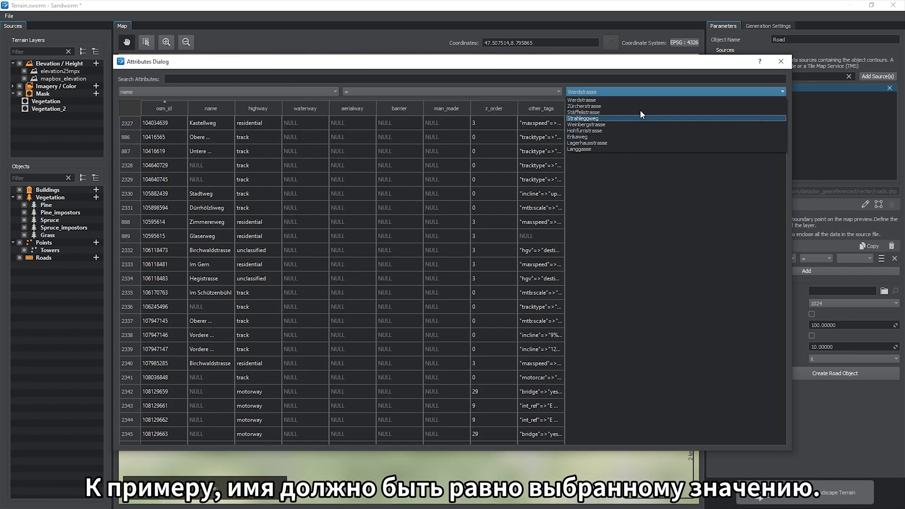
pyautogui.click(638, 99)
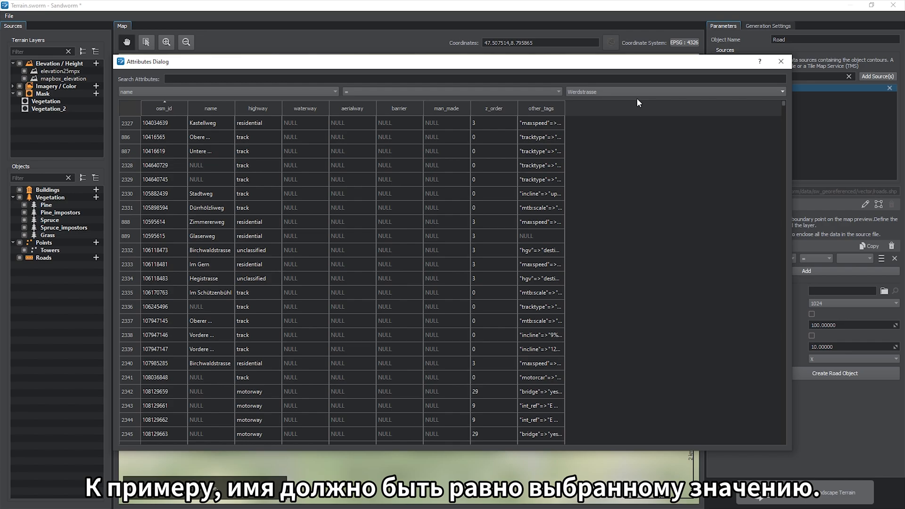
# Step: Fill the filter's attribute and value from table cells, trying the name Stadtweg and ending with highway = track
pyautogui.click(204, 123)
pyautogui.click(196, 193)
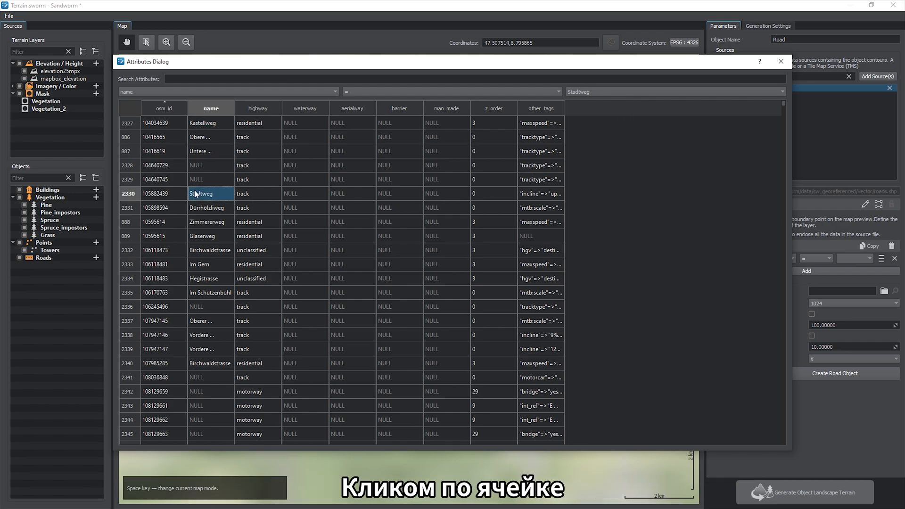
pyautogui.click(248, 125)
pyautogui.click(250, 236)
pyautogui.click(253, 210)
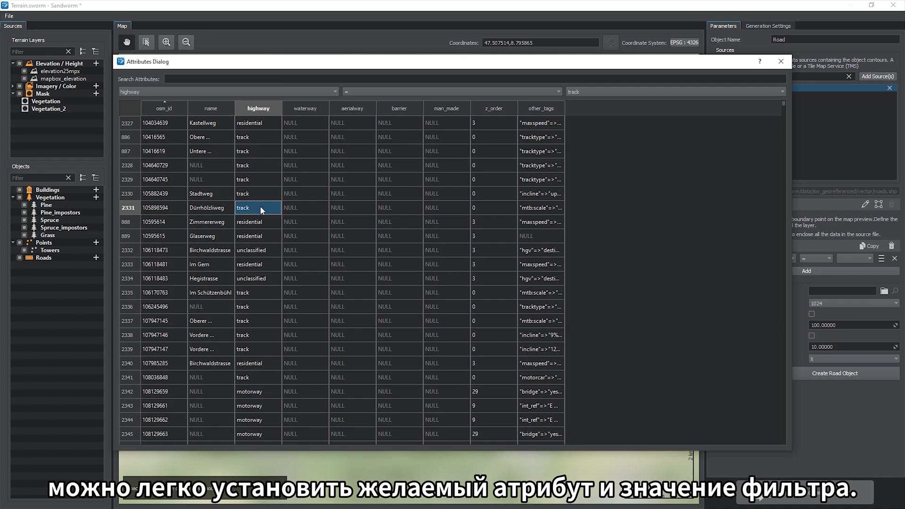
# Step: Try the greater-than condition with osm_id 10416619, and change the condition to ANY
pyautogui.click(387, 92)
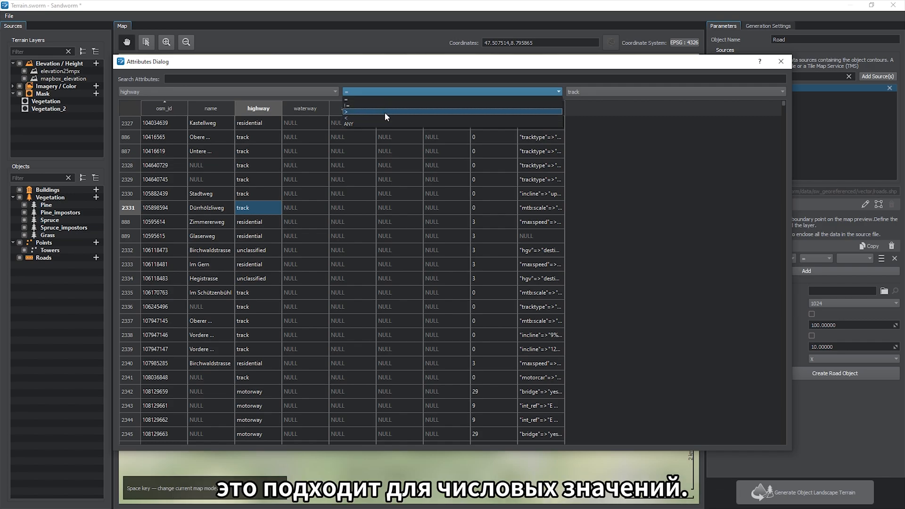
pyautogui.click(385, 112)
pyautogui.click(300, 87)
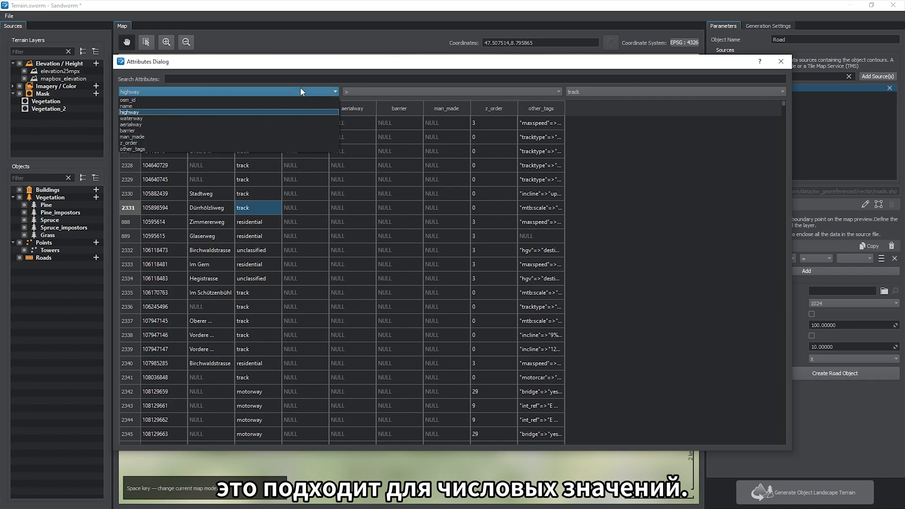
pyautogui.click(301, 87)
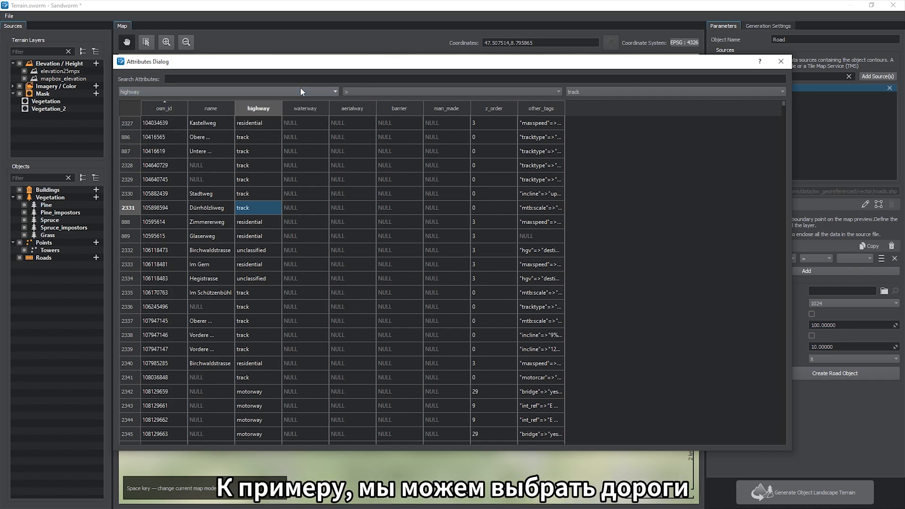
pyautogui.click(166, 152)
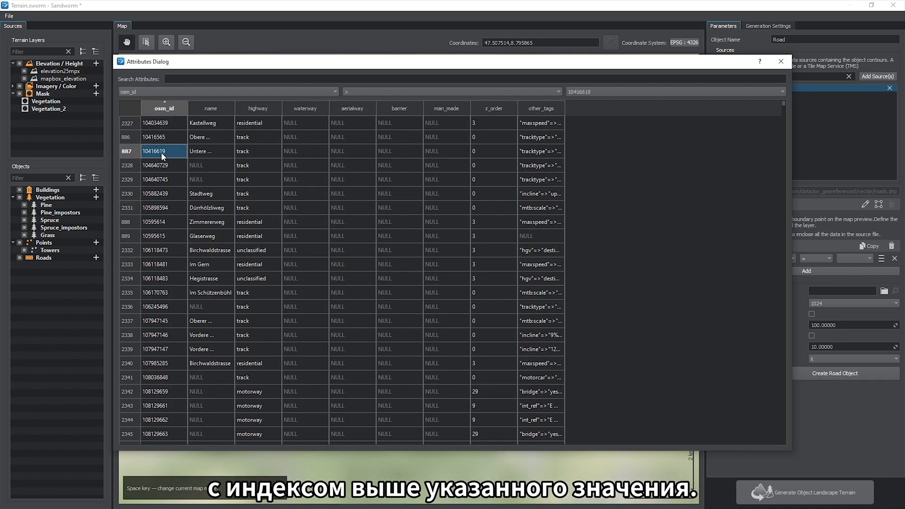
pyautogui.click(376, 92)
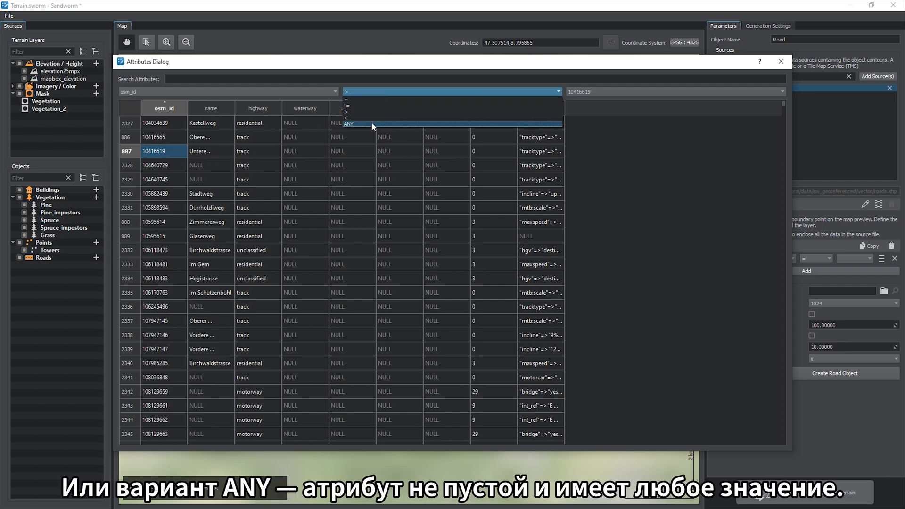
pyautogui.click(371, 123)
# Step: Set the filter to highway = residential and close the attribute table
pyautogui.click(294, 92)
pyautogui.click(281, 108)
pyautogui.click(391, 92)
pyautogui.click(392, 98)
pyautogui.click(613, 92)
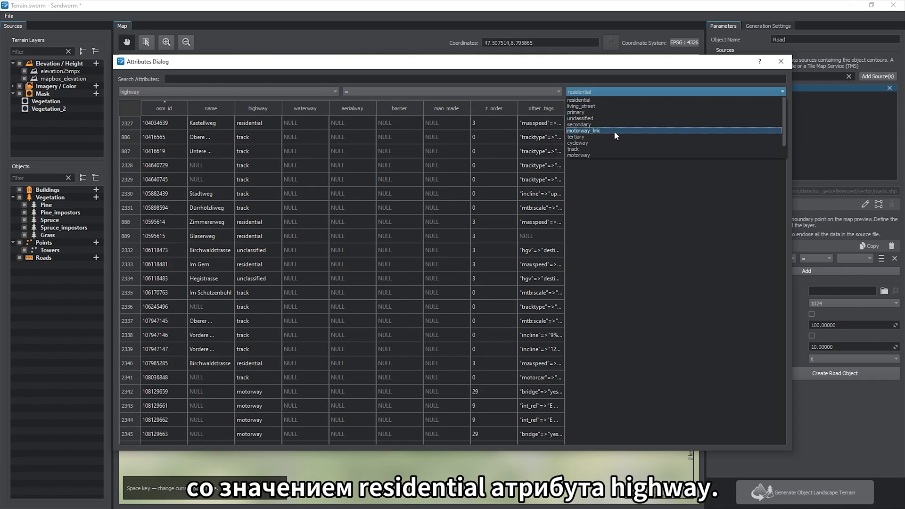
pyautogui.click(604, 100)
pyautogui.click(781, 61)
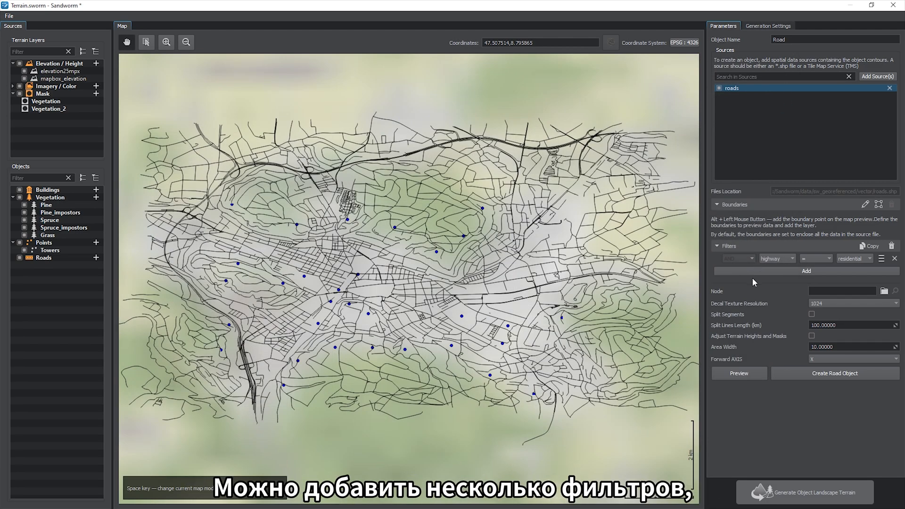
# Step: Add a second filter, highway != tertiary, and combine it with the first using OR
pyautogui.click(788, 273)
pyautogui.click(778, 272)
pyautogui.click(782, 287)
pyautogui.click(816, 272)
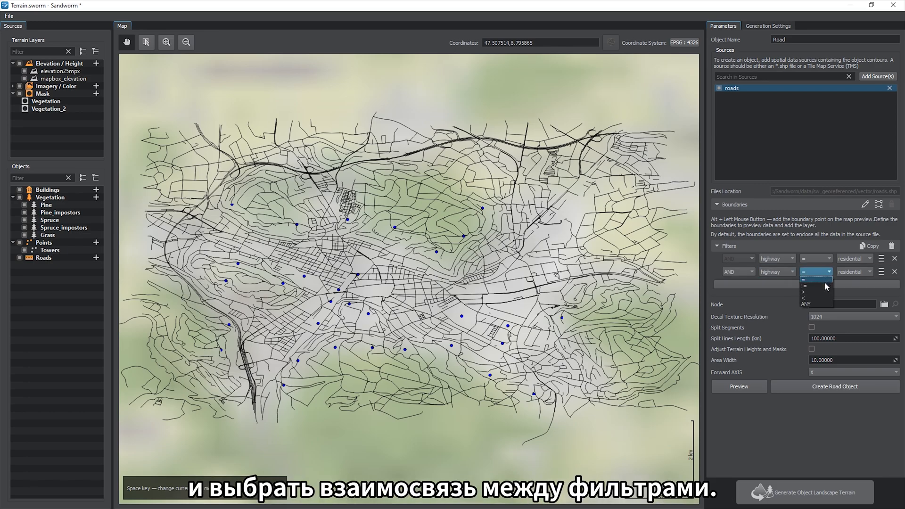
pyautogui.click(816, 285)
pyautogui.click(855, 272)
pyautogui.click(862, 317)
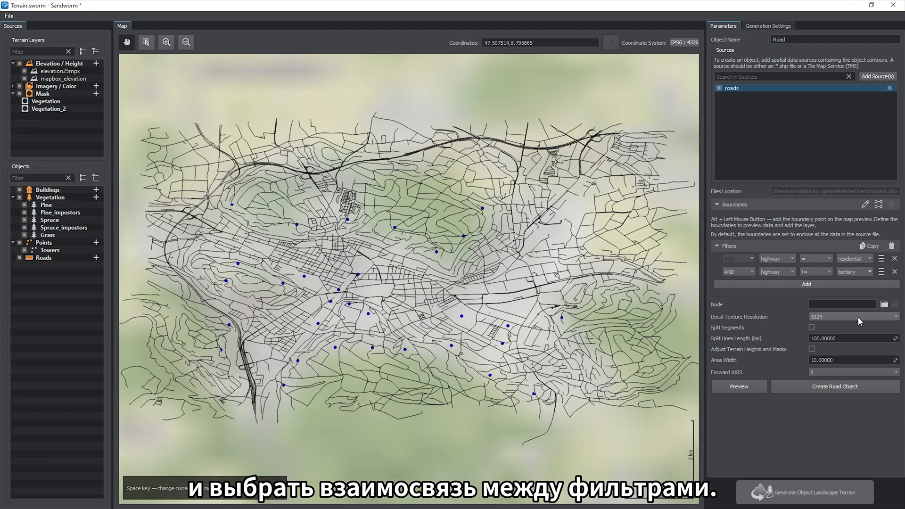
pyautogui.click(750, 273)
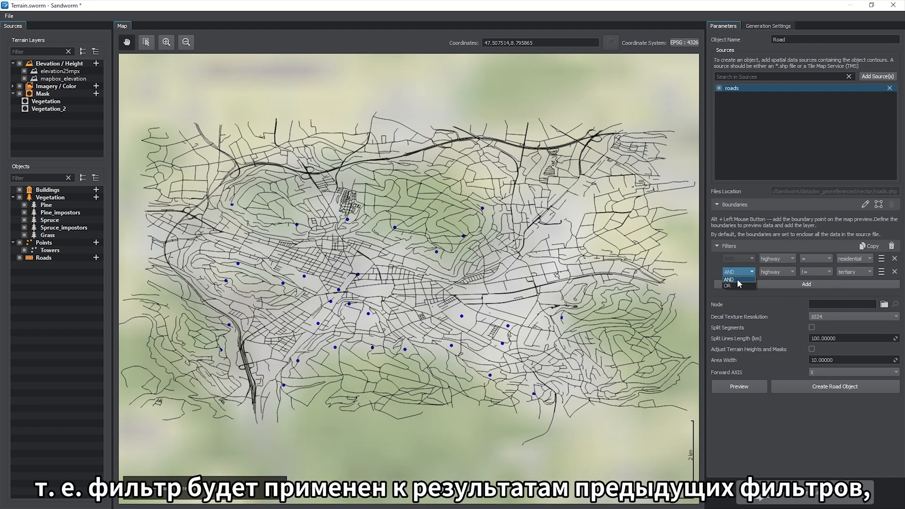
pyautogui.click(738, 286)
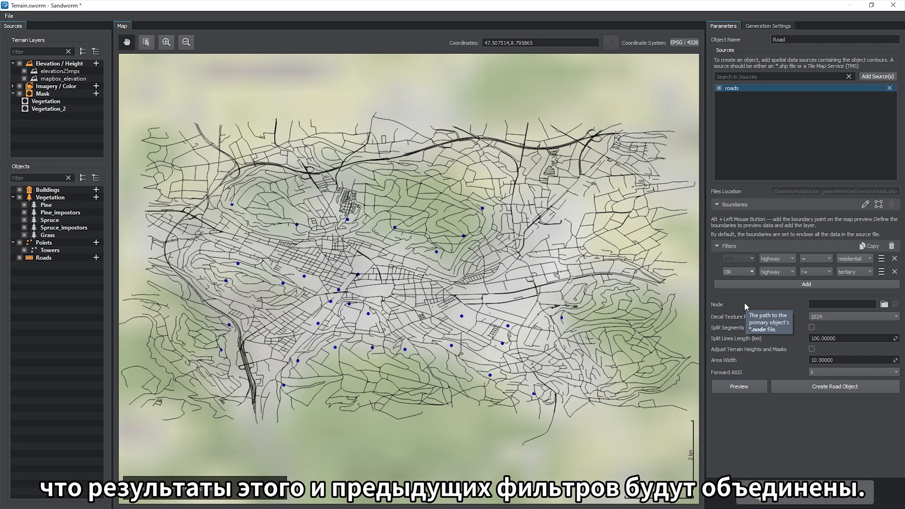
# Step: Assign road.node from the nodes/road folder as the road object's node
pyautogui.click(885, 304)
pyautogui.click(303, 301)
pyautogui.doubleClick(478, 183)
pyautogui.click(532, 178)
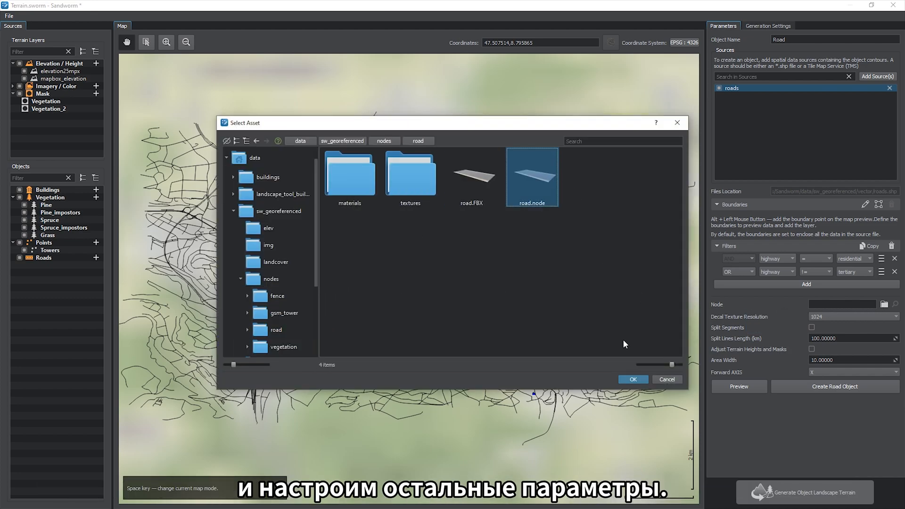
pyautogui.click(634, 379)
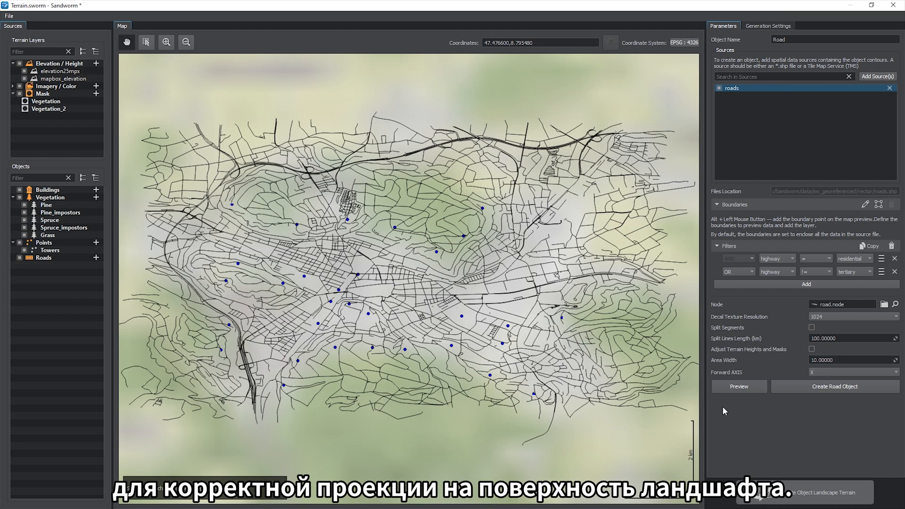
# Step: Set the decal texture resolution to 2048 and enable Split Segments for the road object
pyautogui.click(828, 320)
pyautogui.click(827, 349)
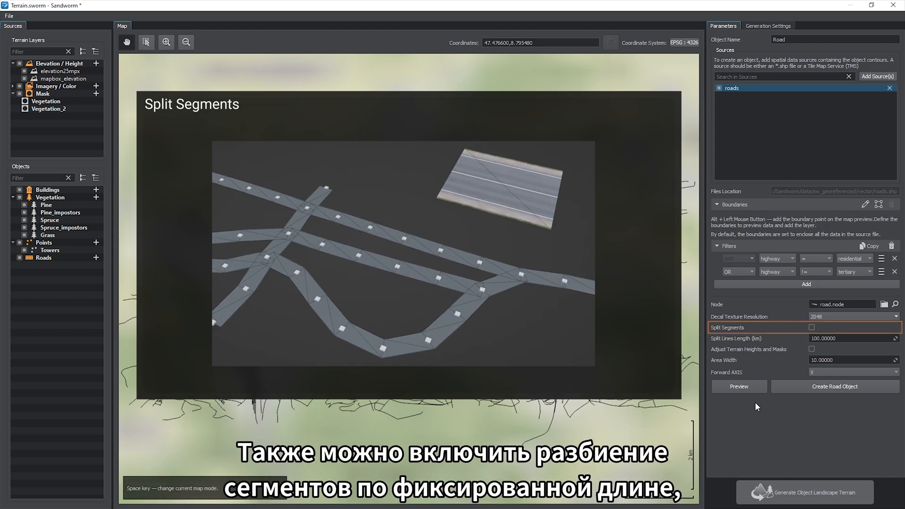
pyautogui.click(811, 328)
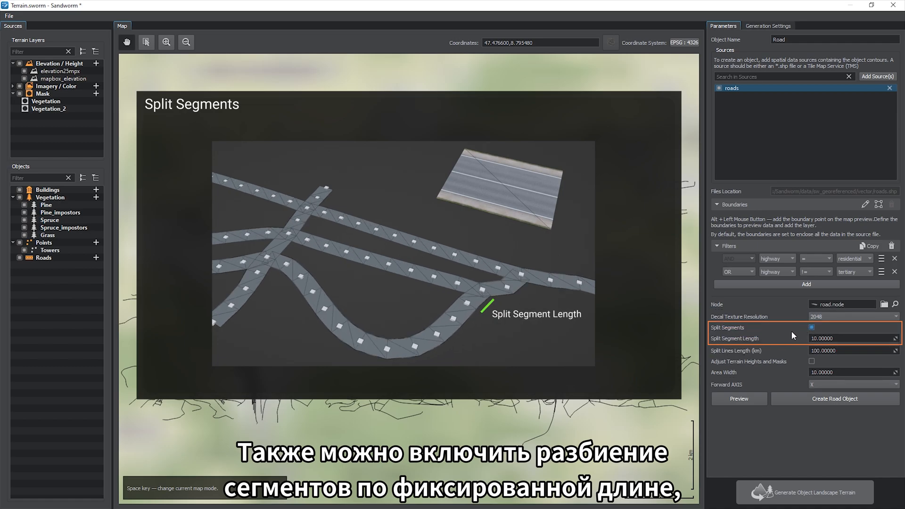
pyautogui.press('Tab')
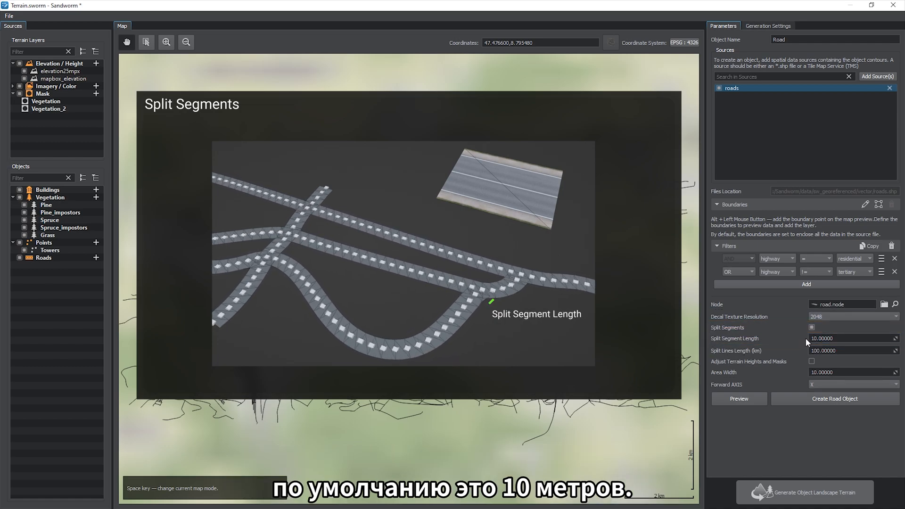
pyautogui.moveTo(896, 338)
pyautogui.mouseDown()
pyautogui.moveTo(902, 287)
pyautogui.moveTo(893, 333)
pyautogui.mouseUp()
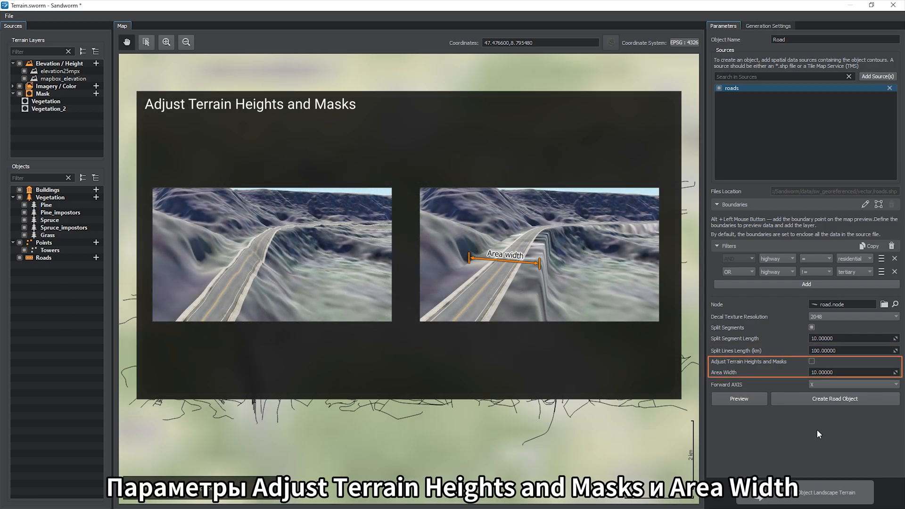
pyautogui.click(814, 361)
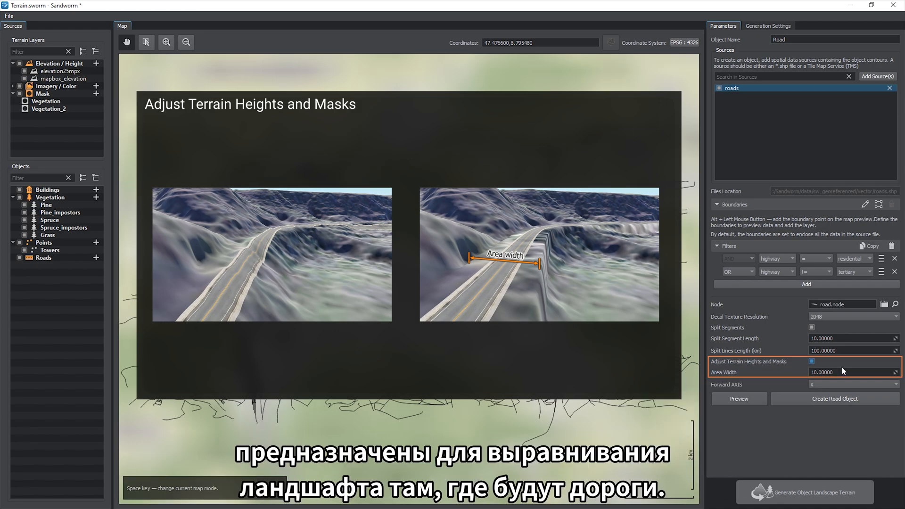
pyautogui.click(813, 362)
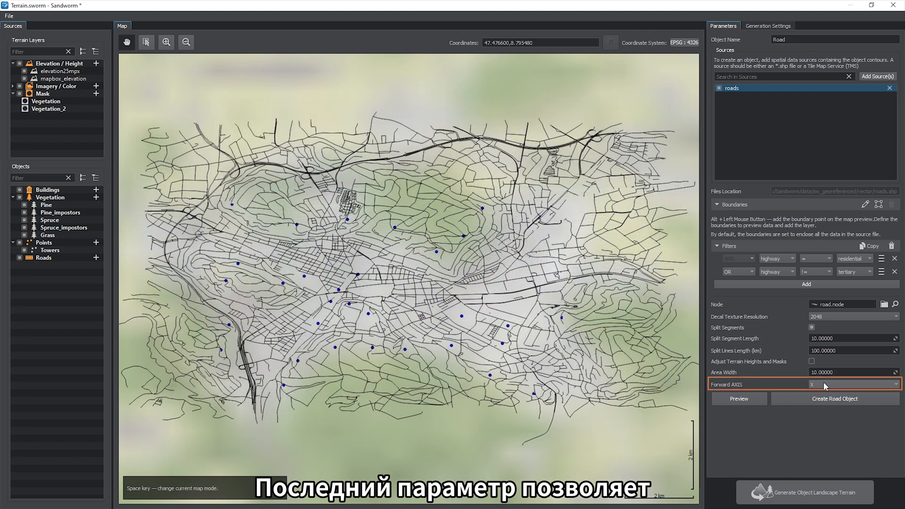
# Step: Create the road object with X as its forward axis, and generate the Object Landscape Terrain
pyautogui.click(823, 384)
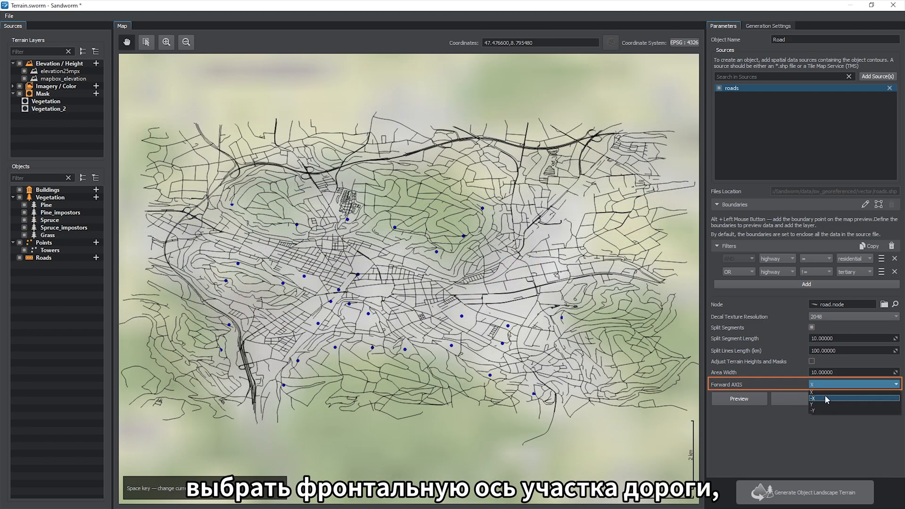
pyautogui.click(823, 391)
pyautogui.click(808, 398)
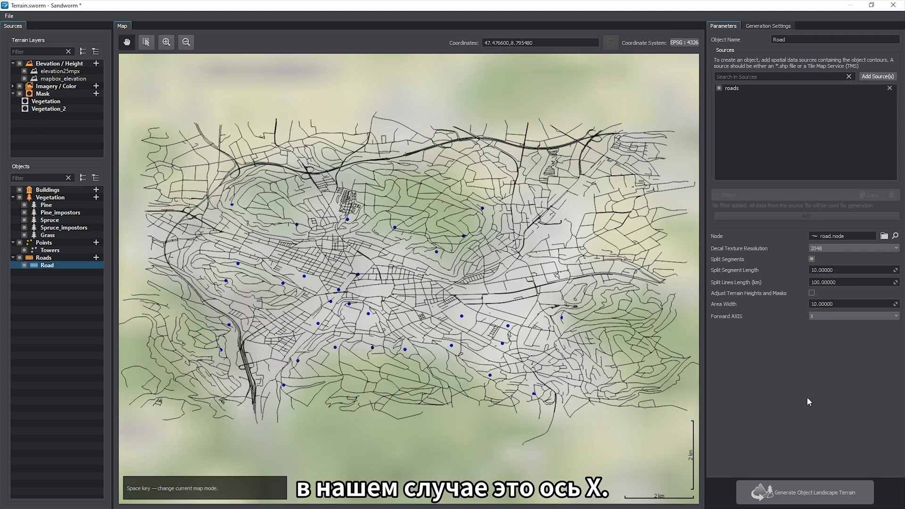
pyautogui.click(806, 492)
pyautogui.click(522, 293)
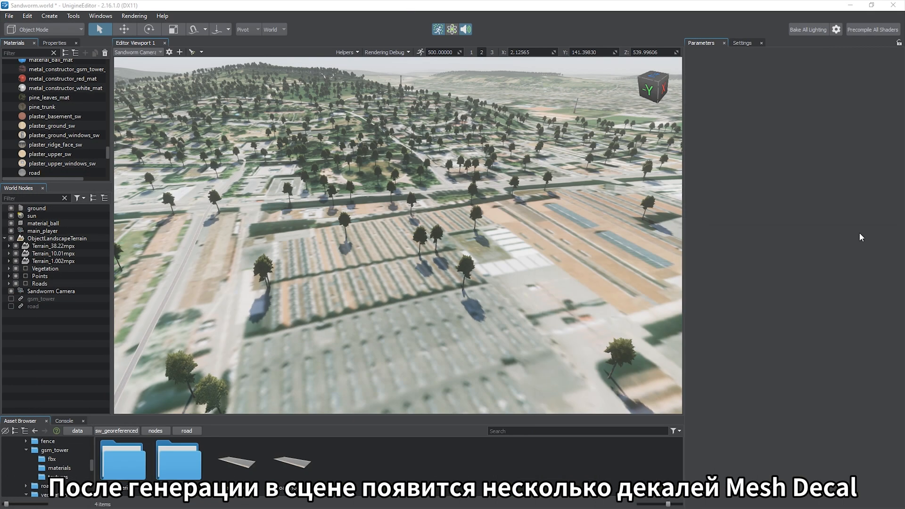
# Step: Examine the generated roads across the terrain in the UnigineEditor viewport
pyautogui.press('w')
pyautogui.moveTo(470, 262)
pyautogui.mouseDown(button='right')
pyautogui.moveTo(370, 220)
pyautogui.moveTo(333, 257)
pyautogui.moveTo(508, 310)
pyautogui.moveTo(465, 286)
pyautogui.moveTo(469, 270)
pyautogui.mouseUp(button='right')
pyautogui.press('w')
pyautogui.press('1')
pyautogui.press('w')
pyautogui.press('e')
# Step: Select the Road mesh decal nested under the Roads node and inspect how it projects onto the trees along the road
pyautogui.click(9, 284)
pyautogui.click(13, 291)
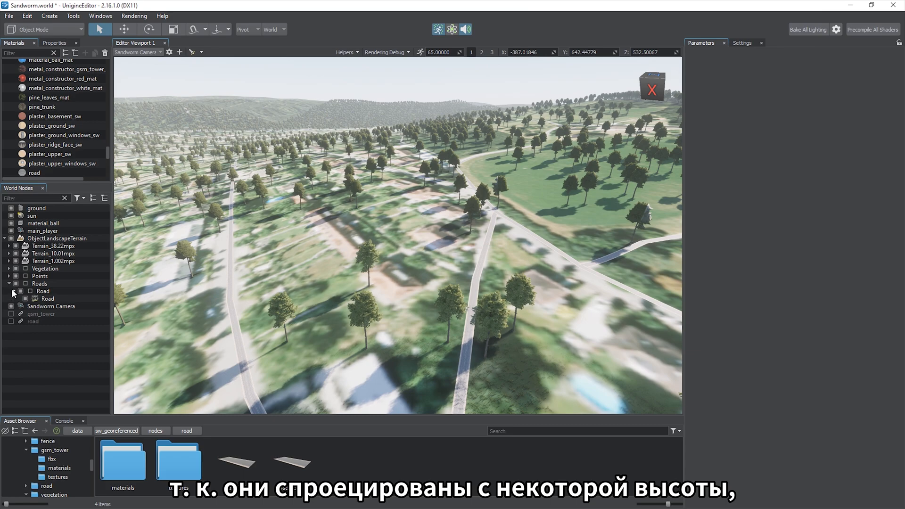
pyautogui.press('e')
pyautogui.press('s')
pyautogui.moveTo(316, 301); pyautogui.dragTo(446, 343, button='right')
pyautogui.click(94, 299)
pyautogui.press('w')
pyautogui.press('2')
pyautogui.press('1')
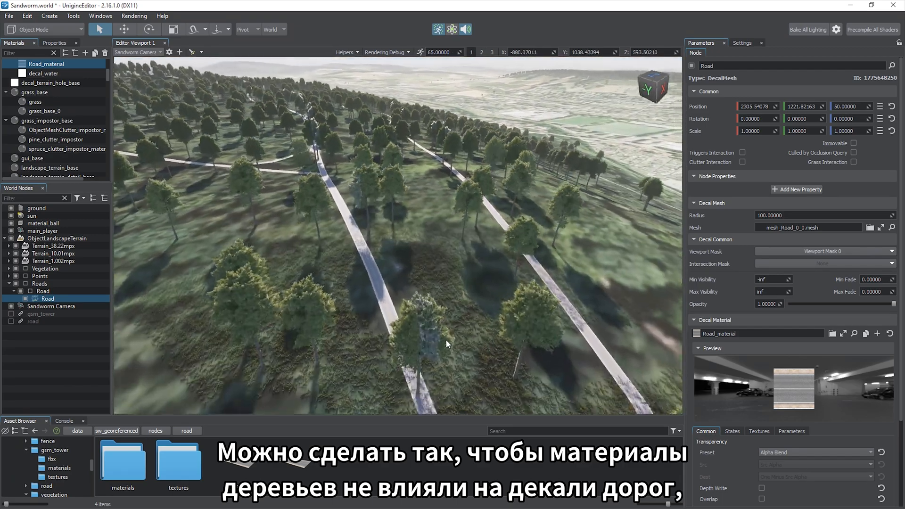